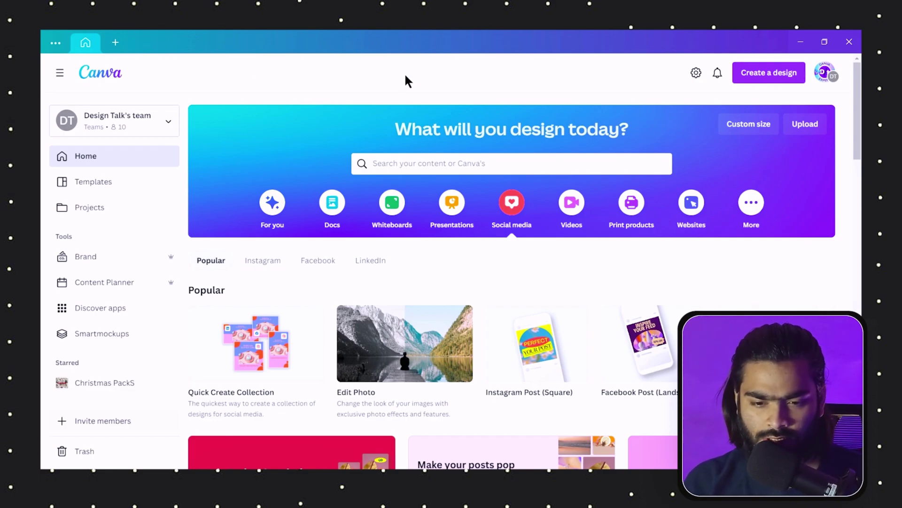
Open the Videos design options and pick a blank Mobile Video.
{"action": "left_click", "coordinate": [568, 203]}
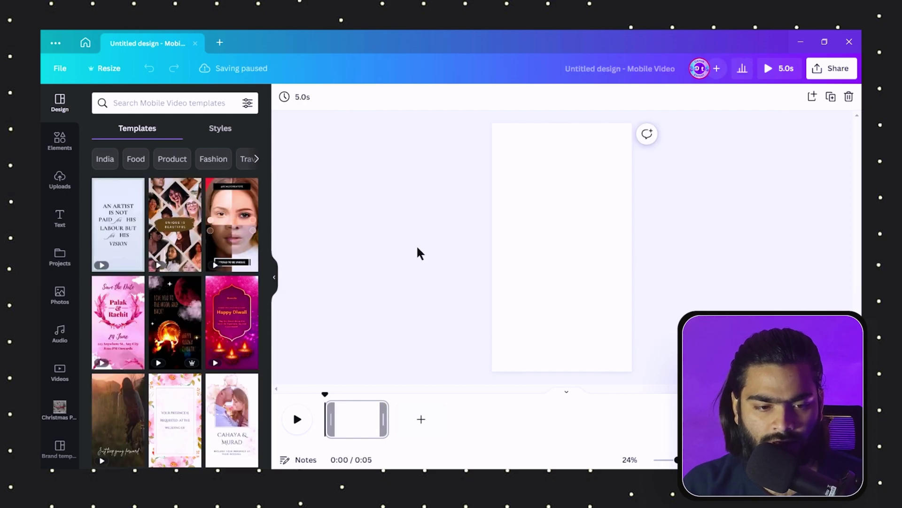
Upload file.mp4 from Downloads and view it under the Uploads Videos tab.
{"action": "left_click", "coordinate": [59, 179]}
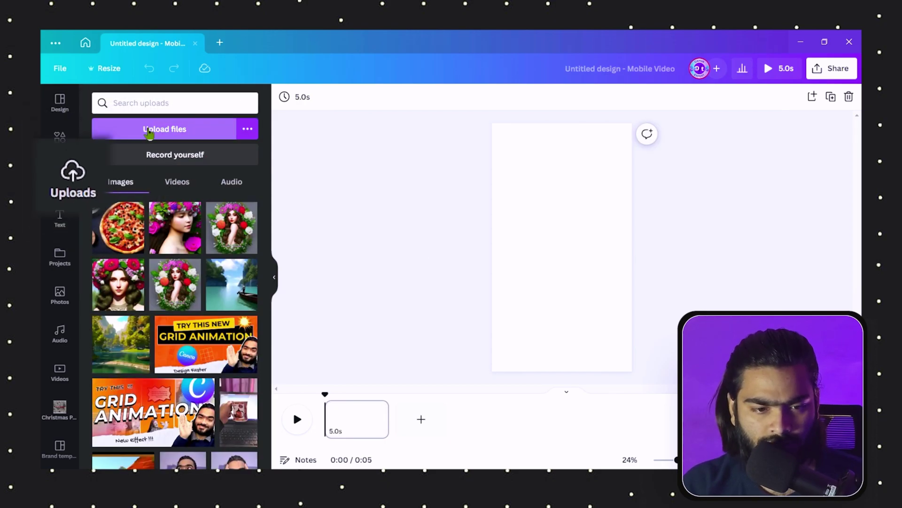
{"action": "left_click", "coordinate": [150, 130]}
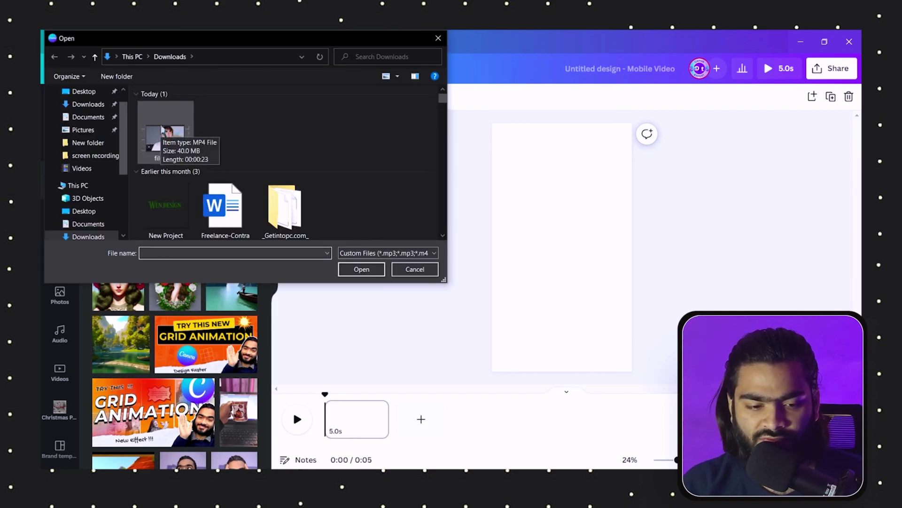
{"action": "left_click", "coordinate": [167, 128]}
{"action": "left_click", "coordinate": [362, 269]}
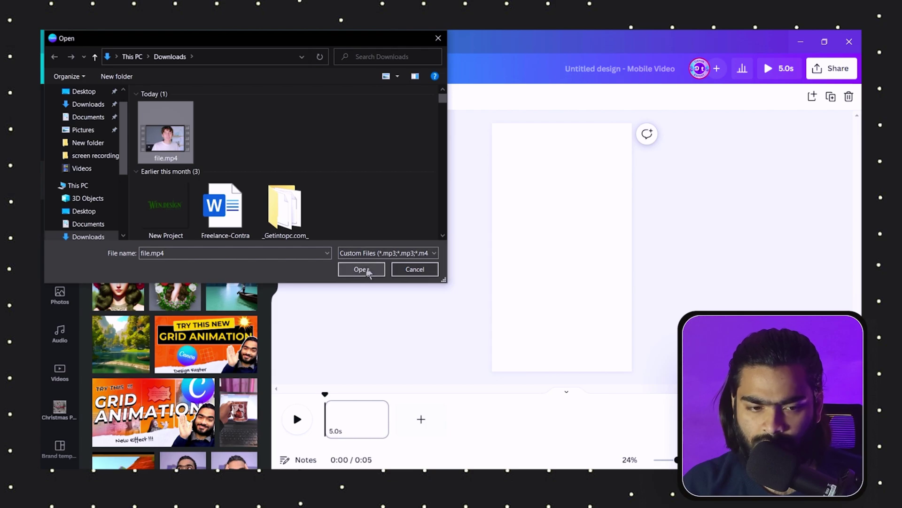
{"action": "mouse_move", "coordinate": [231, 227]}
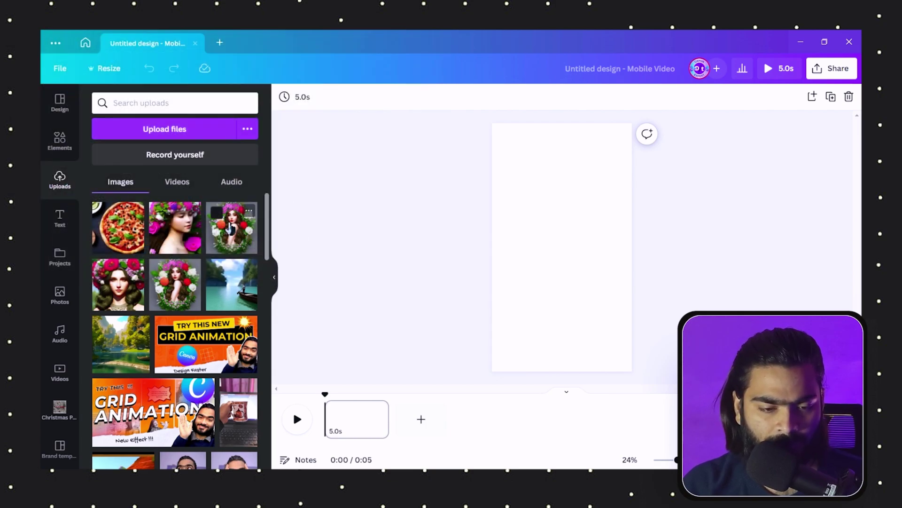
{"action": "left_click", "coordinate": [175, 183]}
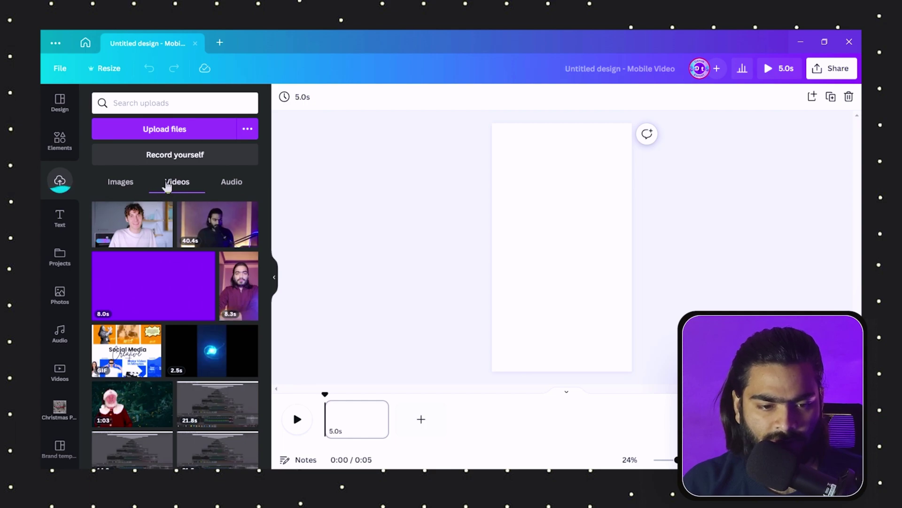
{"action": "mouse_move", "coordinate": [131, 224]}
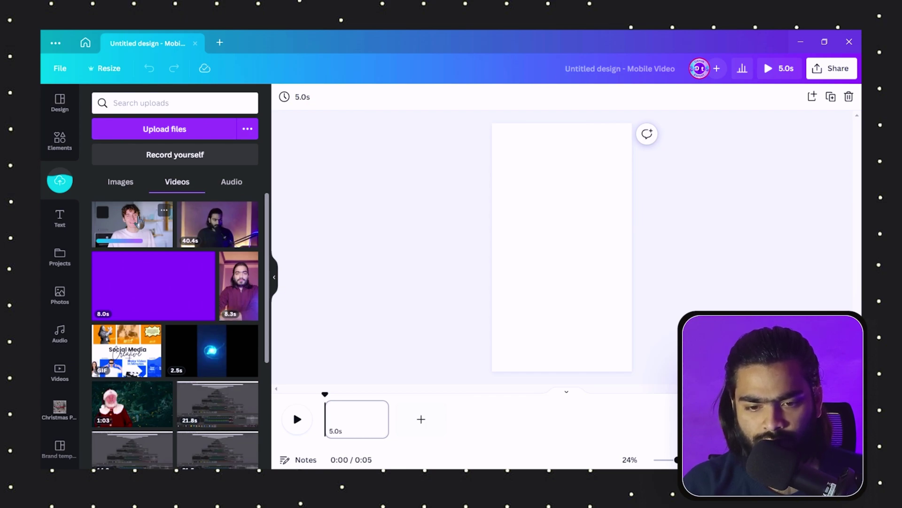
Add the uploaded clip to the page and resize it from its right edge.
{"action": "left_click", "coordinate": [139, 221]}
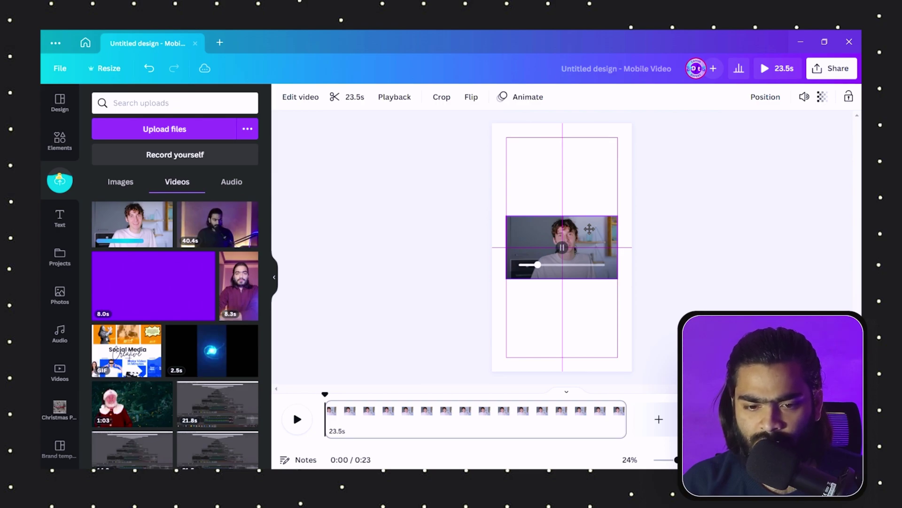
{"action": "left_click", "coordinate": [645, 231]}
{"action": "left_click", "coordinate": [606, 241]}
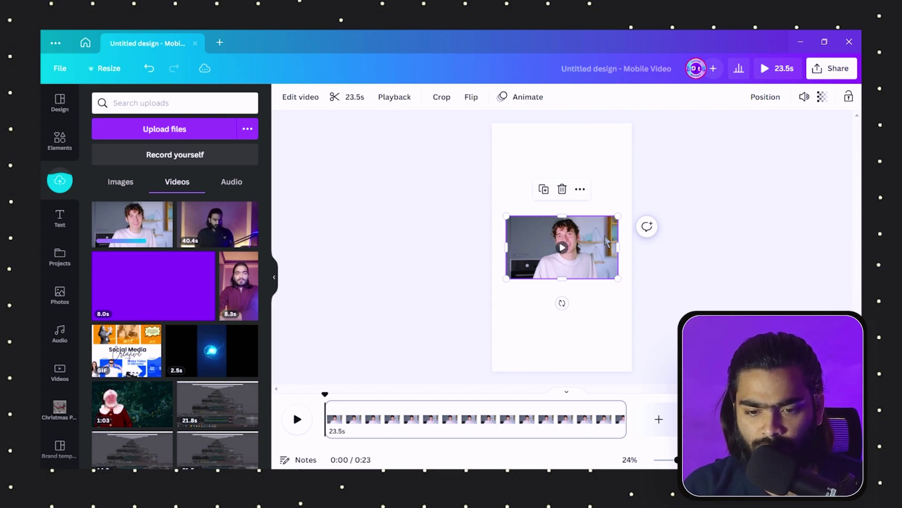
{"action": "left_click_drag", "start_coordinate": [618, 247], "coordinate": [609, 245]}
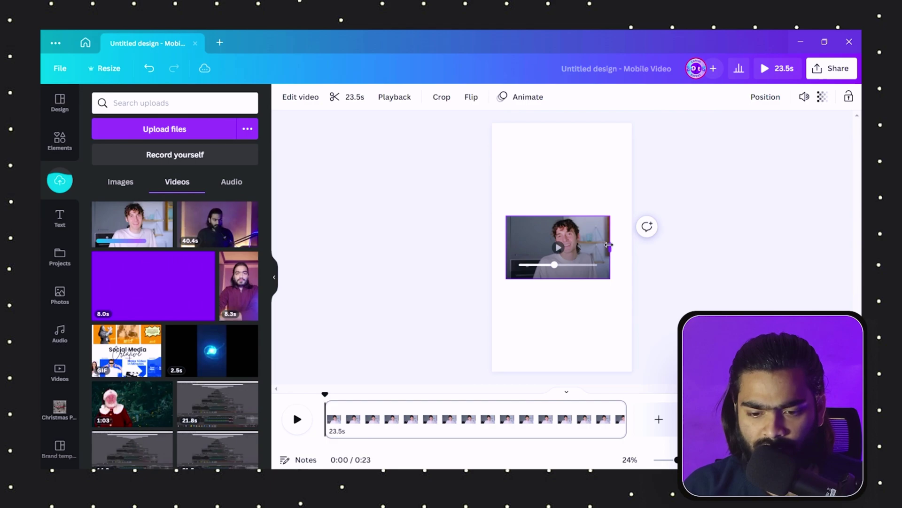
Set the clip as the page background and confirm the crop.
{"action": "right_click", "coordinate": [608, 244]}
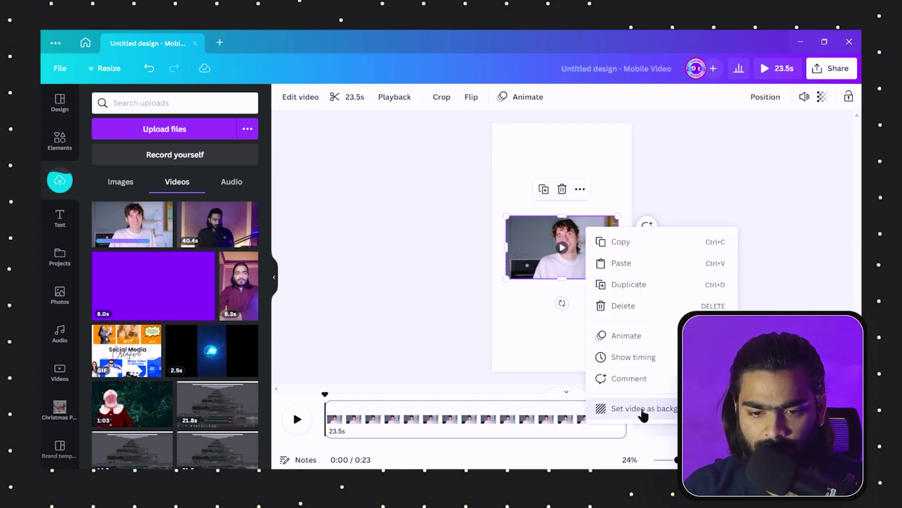
{"action": "left_click", "coordinate": [642, 409]}
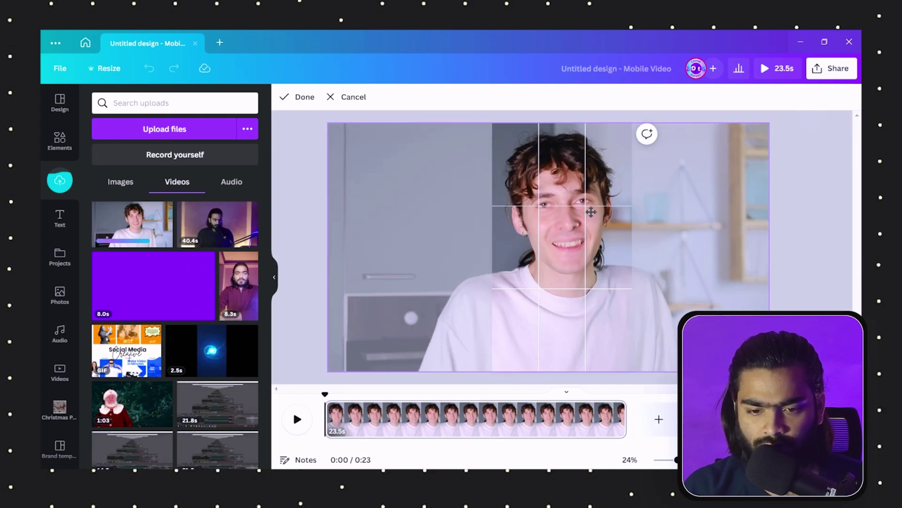
{"action": "left_click", "coordinate": [754, 256]}
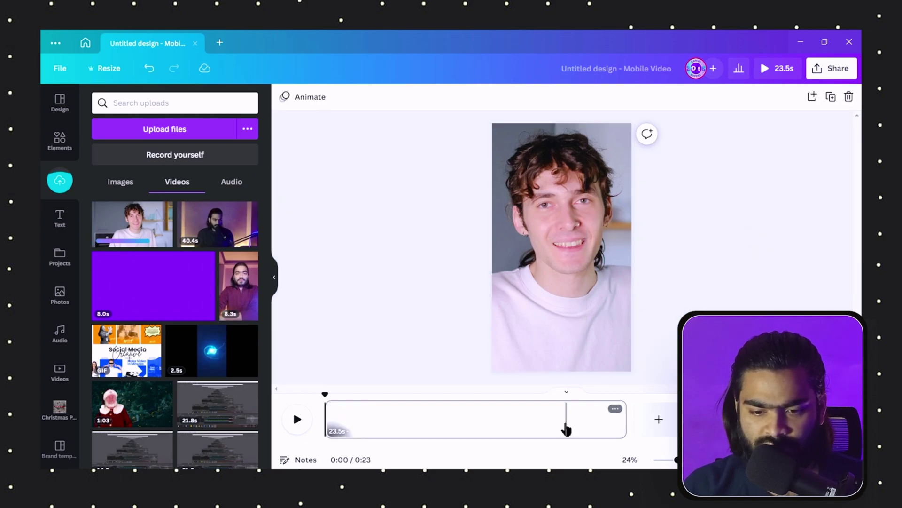
{"action": "left_click", "coordinate": [566, 429]}
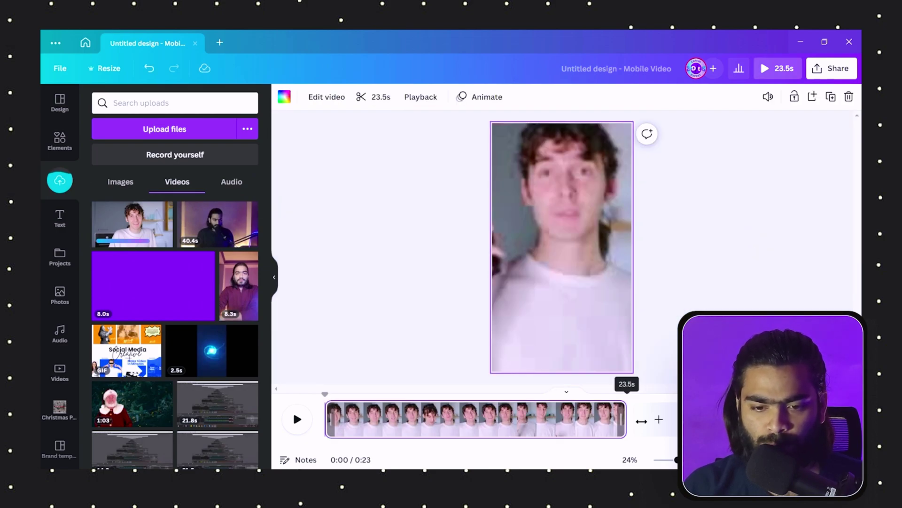
{"action": "left_click", "coordinate": [686, 261]}
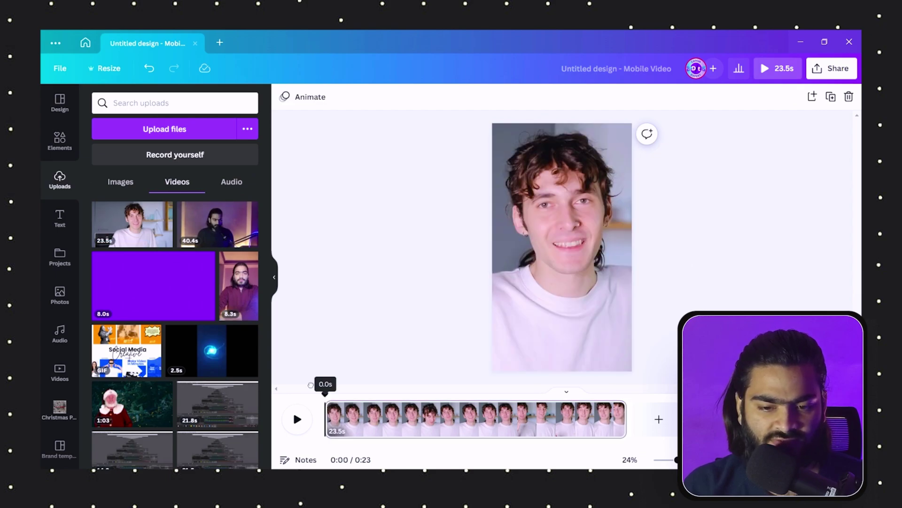
Add a heading, enlarge it near the bottom of the page, and retype it as 'How to'.
{"action": "left_click", "coordinate": [61, 217]}
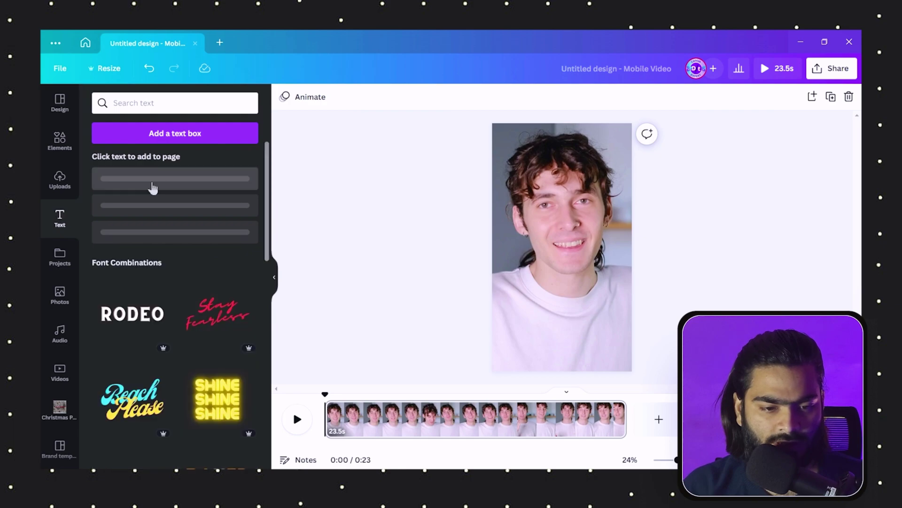
{"action": "left_click", "coordinate": [153, 188]}
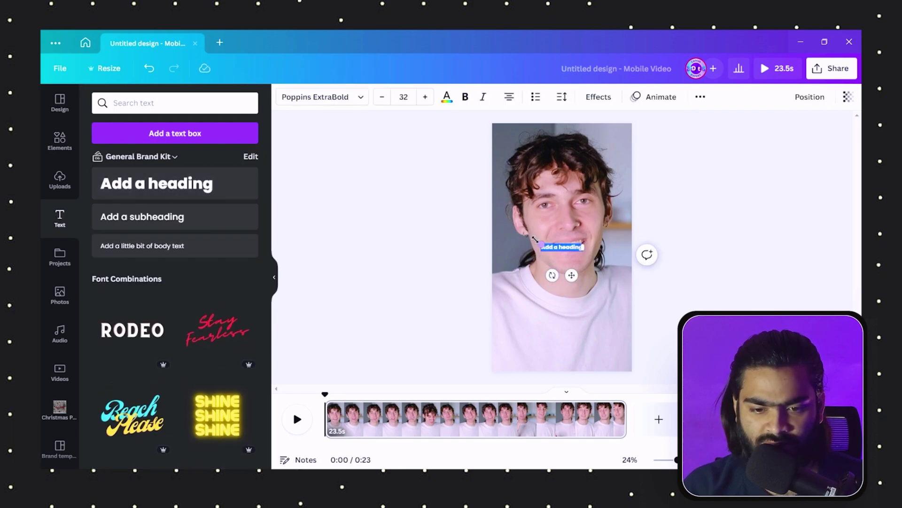
{"action": "mouse_move", "coordinate": [542, 241]}
{"action": "left_mouse_down"}
{"action": "mouse_move", "coordinate": [506, 239]}
{"action": "mouse_move", "coordinate": [580, 348]}
{"action": "mouse_move", "coordinate": [628, 331]}
{"action": "left_mouse_up"}
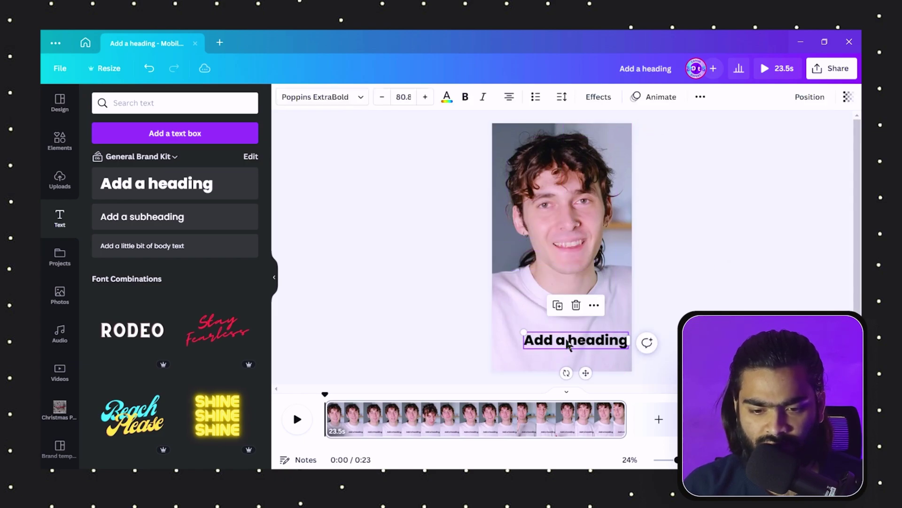
{"action": "mouse_move", "coordinate": [568, 344]}
{"action": "left_mouse_down"}
{"action": "mouse_move", "coordinate": [553, 343]}
{"action": "mouse_move", "coordinate": [560, 339]}
{"action": "left_mouse_up"}
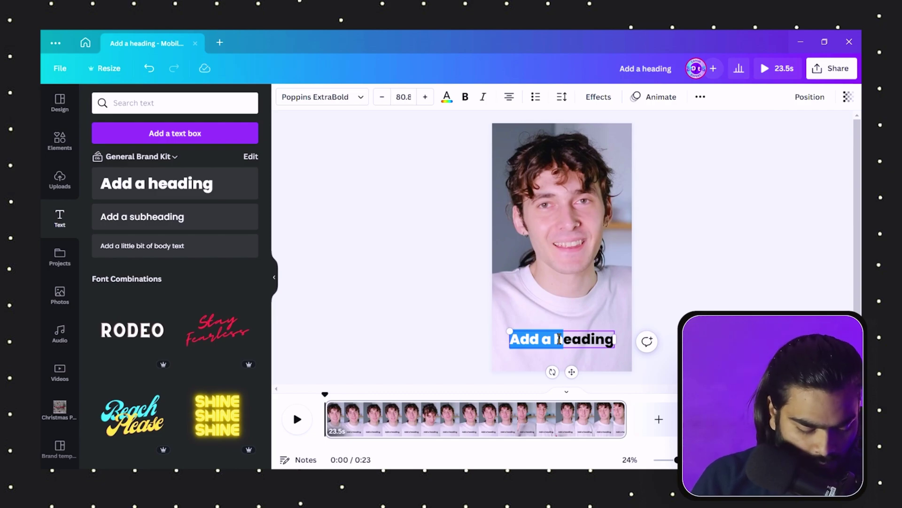
{"action": "key", "text": "ctrl+a"}
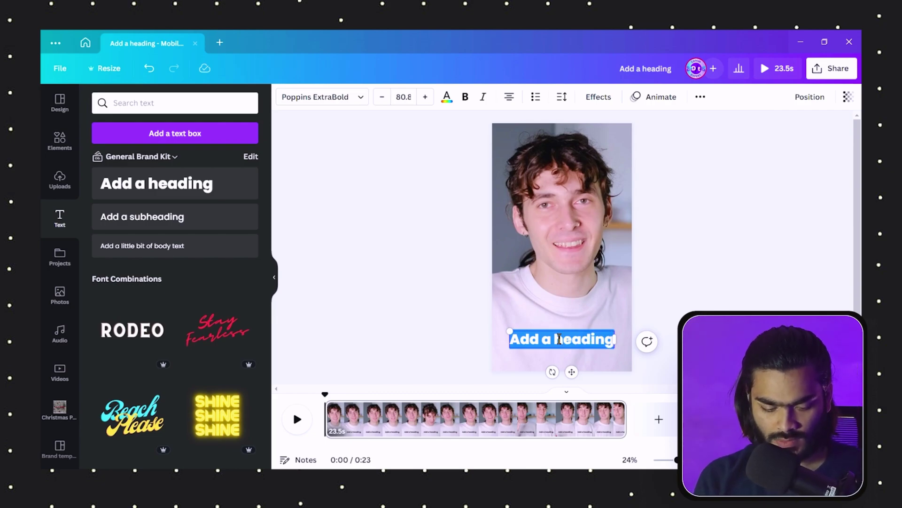
{"action": "type", "text": "How to"}
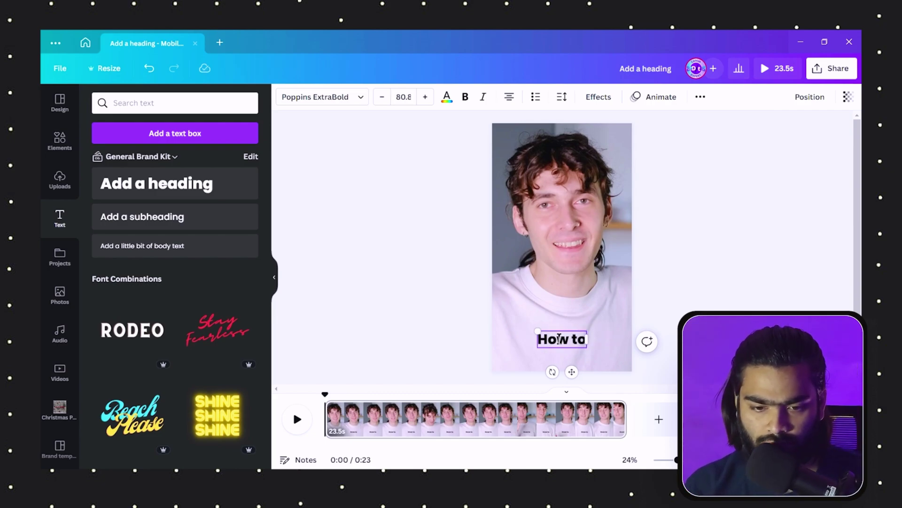
Change the heading's font to Bangers.
{"action": "left_click", "coordinate": [314, 97]}
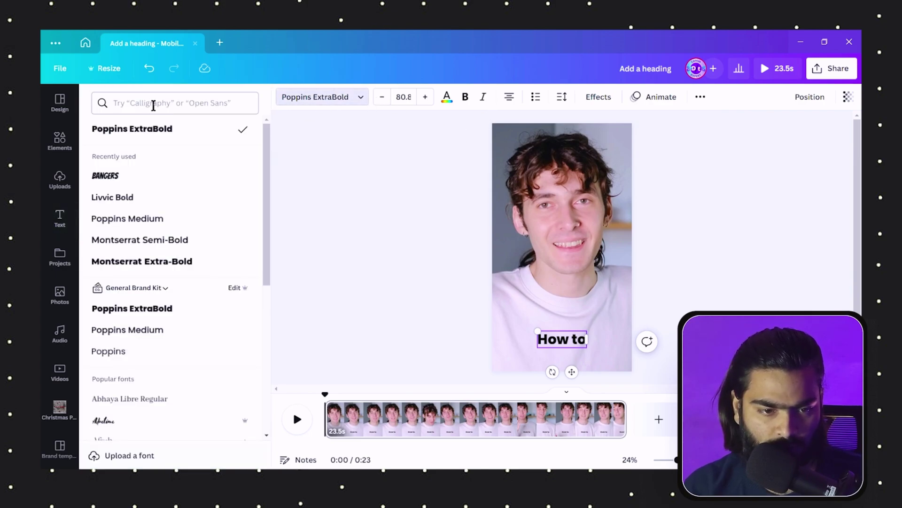
{"action": "left_click", "coordinate": [154, 104]}
{"action": "type", "text": "bag"}
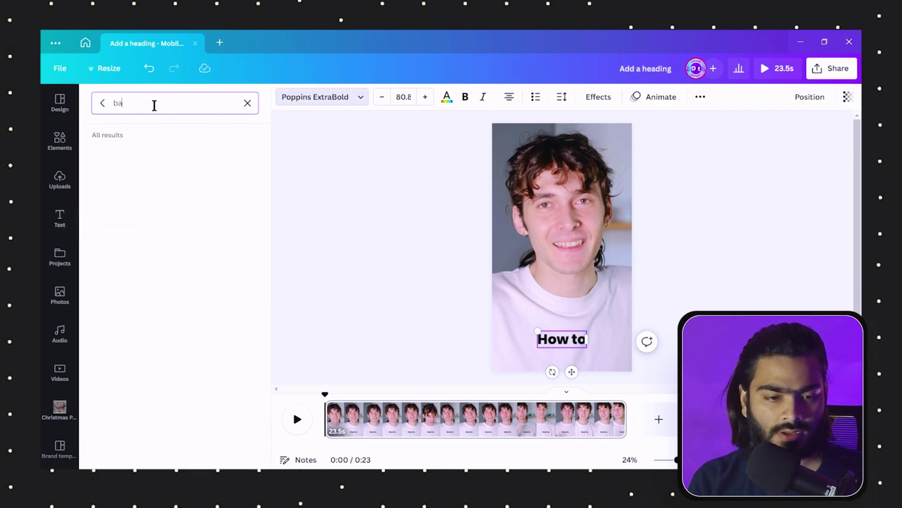
{"action": "key", "text": "BackSpace"}
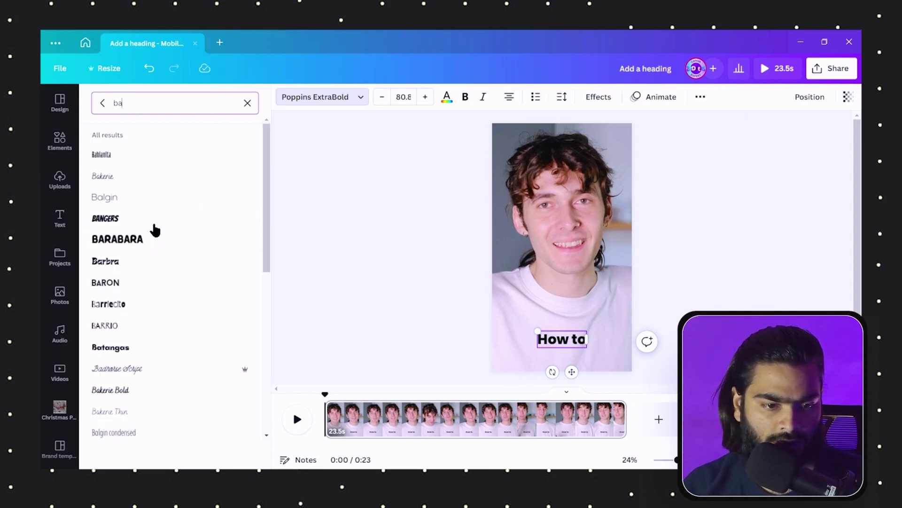
{"action": "left_click", "coordinate": [150, 222]}
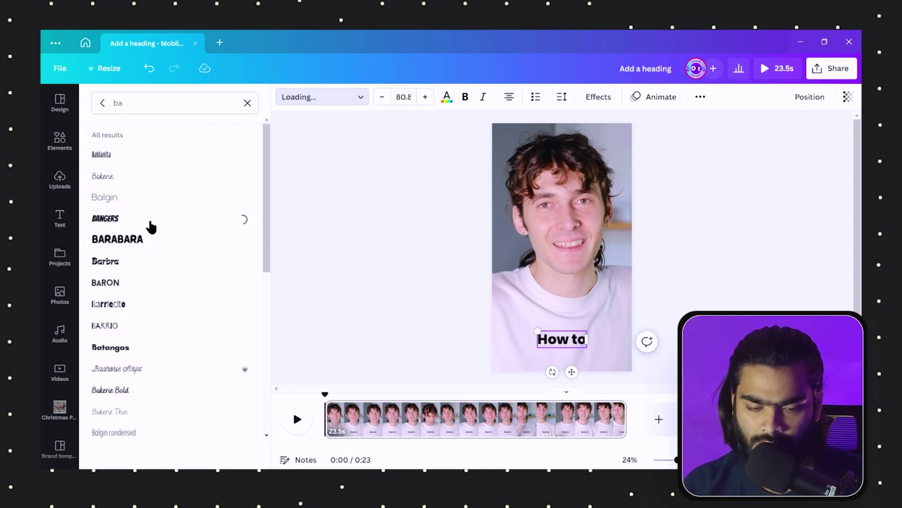
Enlarge the HOW TO caption to size 183 and centre it near the bottom.
{"action": "left_click_drag", "start_coordinate": [538, 328], "coordinate": [513, 317]}
{"action": "left_click", "coordinate": [583, 345]}
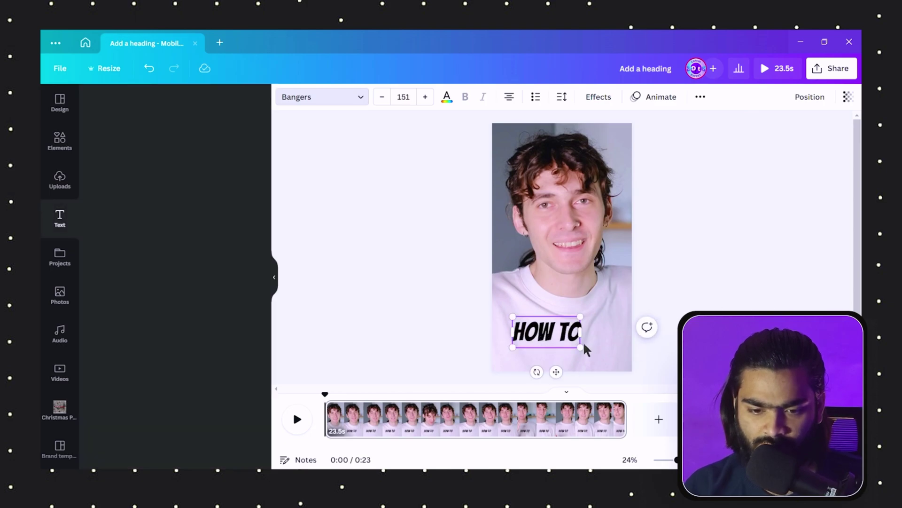
{"action": "left_click_drag", "start_coordinate": [580, 346], "coordinate": [597, 356]}
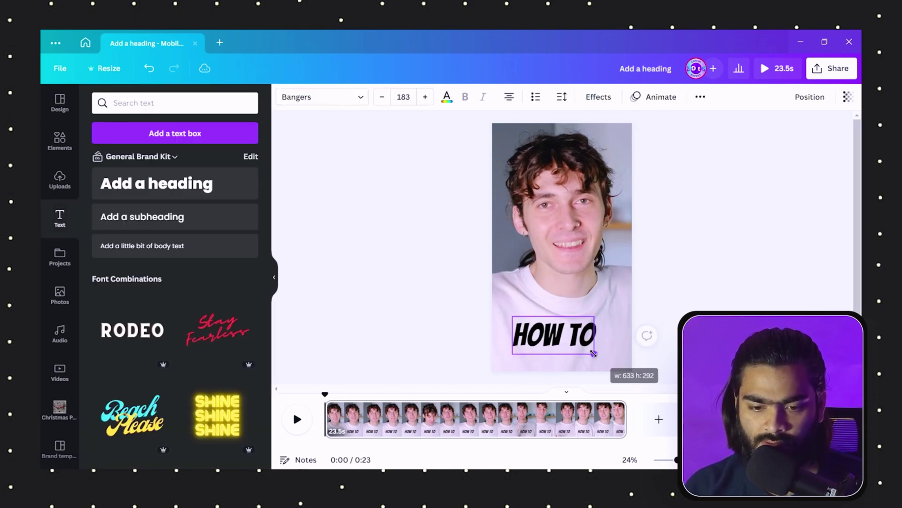
{"action": "left_click_drag", "start_coordinate": [555, 336], "coordinate": [563, 334]}
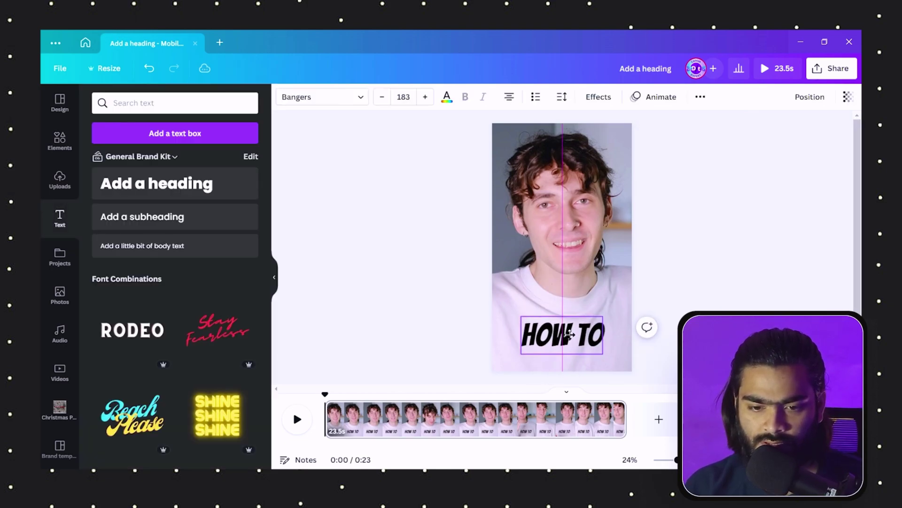
Give HOW TO a yellow zero-offset Splice effect, enlarge it to 217, and place it over the shirt.
{"action": "left_click", "coordinate": [598, 96]}
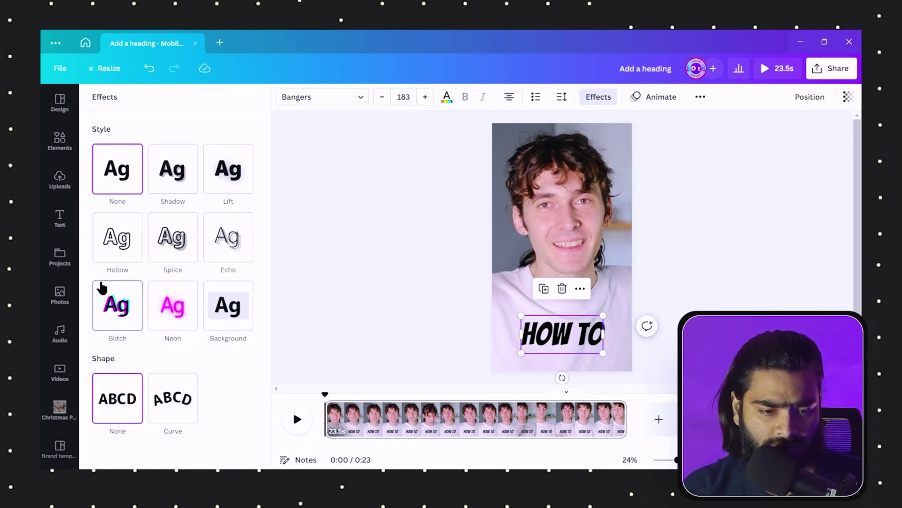
{"action": "left_click", "coordinate": [184, 248]}
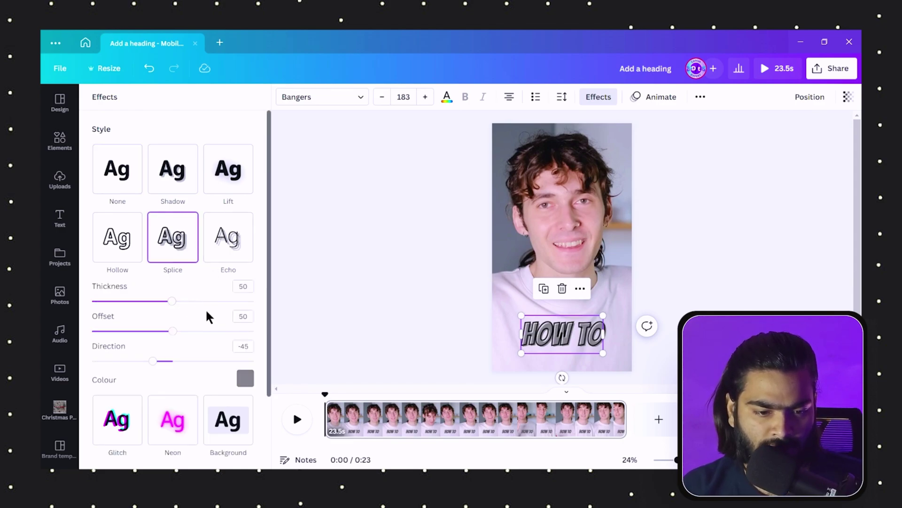
{"action": "scroll", "coordinate": [208, 316], "scroll_direction": "down", "scroll_amount": 2}
{"action": "left_click_drag", "start_coordinate": [176, 278], "coordinate": [89, 280]}
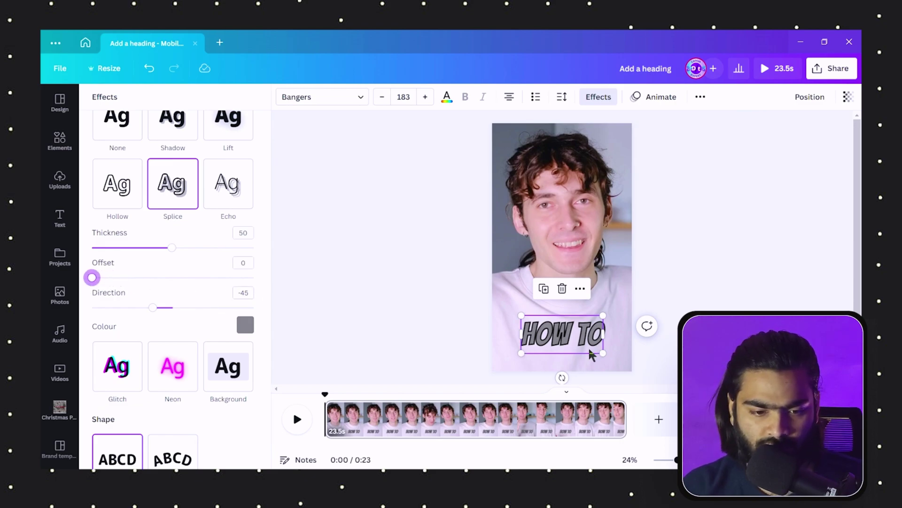
{"action": "left_click", "coordinate": [245, 325]}
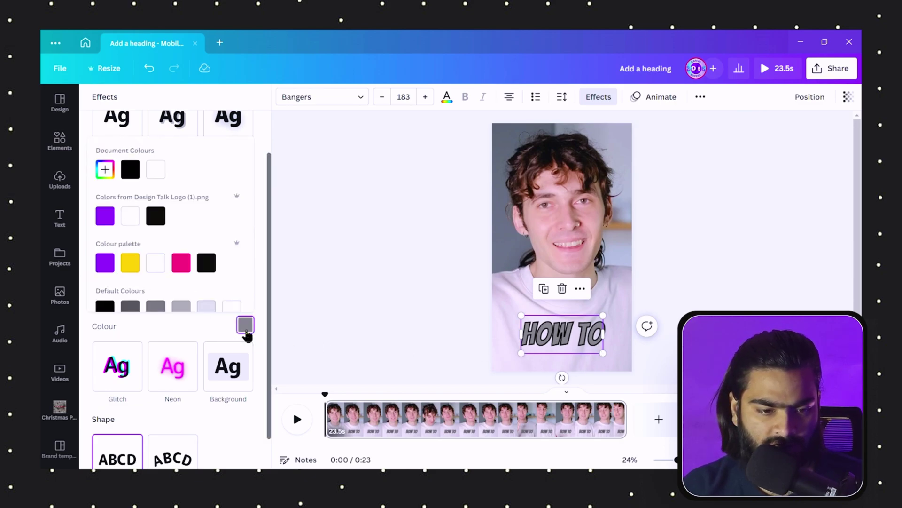
{"action": "left_click", "coordinate": [129, 263]}
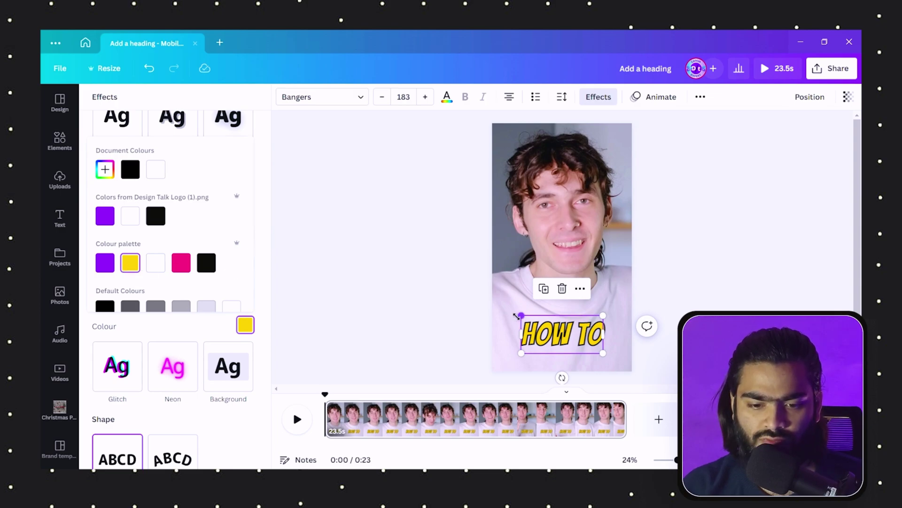
{"action": "mouse_move", "coordinate": [520, 315]}
{"action": "left_mouse_down"}
{"action": "mouse_move", "coordinate": [506, 309]}
{"action": "mouse_move", "coordinate": [545, 321]}
{"action": "left_mouse_up"}
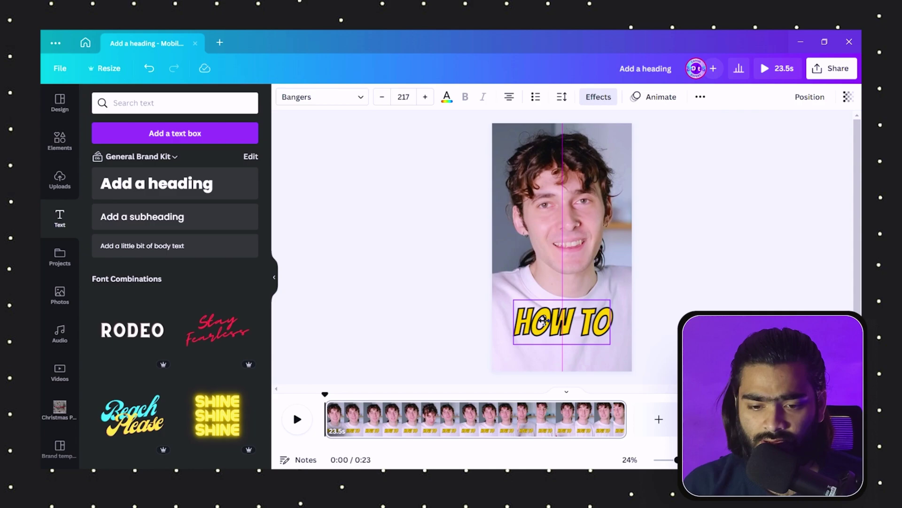
{"action": "left_click_drag", "start_coordinate": [545, 322], "coordinate": [555, 322]}
Duplicate the HOW TO caption and replace the copy's words with 'ADD SUB'.
{"action": "left_click", "coordinate": [809, 266]}
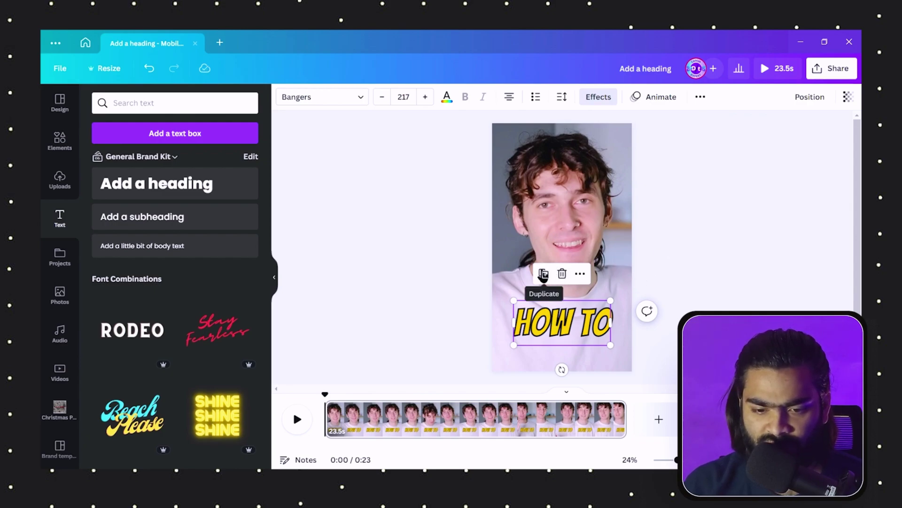
{"action": "left_click", "coordinate": [543, 274]}
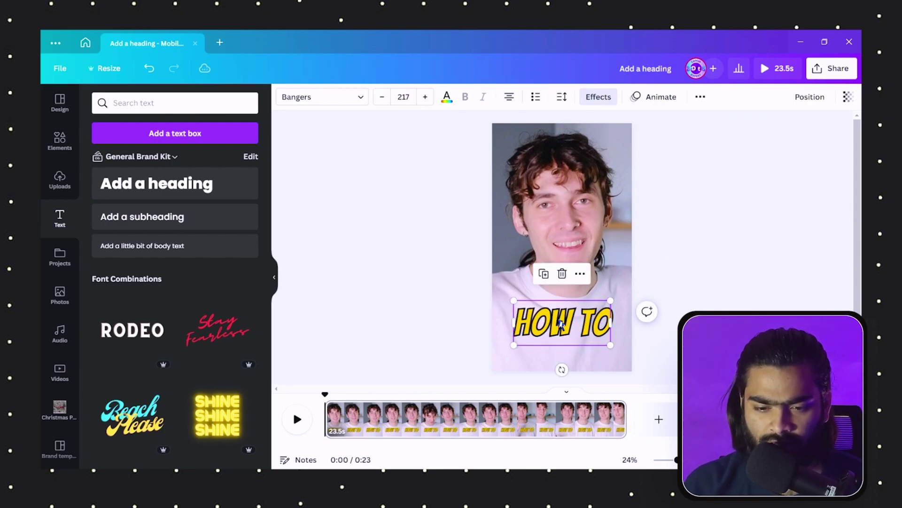
{"action": "double_click", "coordinate": [561, 323]}
{"action": "left_click_drag", "start_coordinate": [611, 322], "coordinate": [518, 315]}
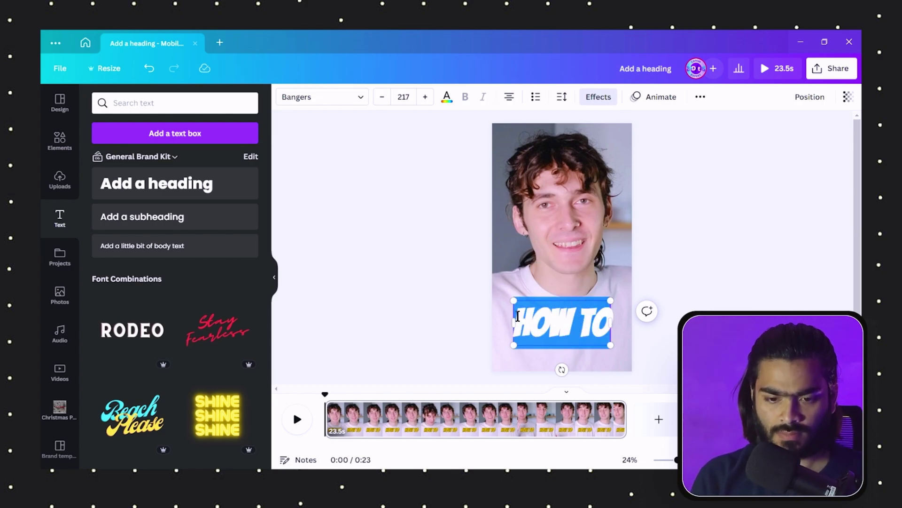
{"action": "type", "text": "MAKO"}
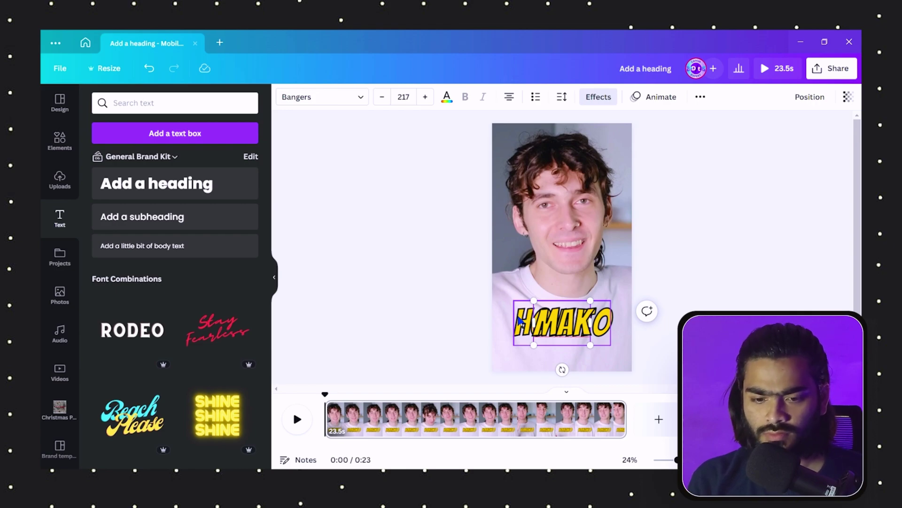
{"action": "key", "text": "ctrl+z"}
{"action": "type", "text": "ADDT"}
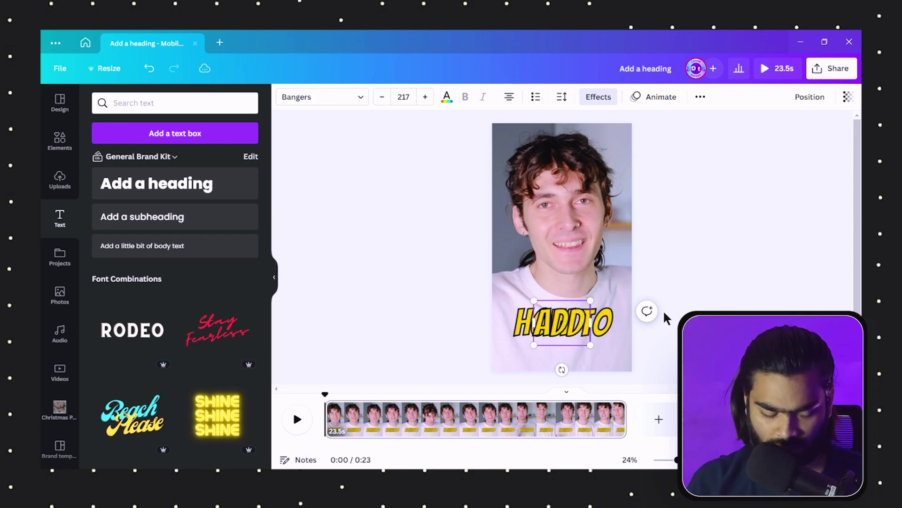
{"action": "key", "text": "ctrl+a"}
{"action": "type", "text": "ADD SUB"}
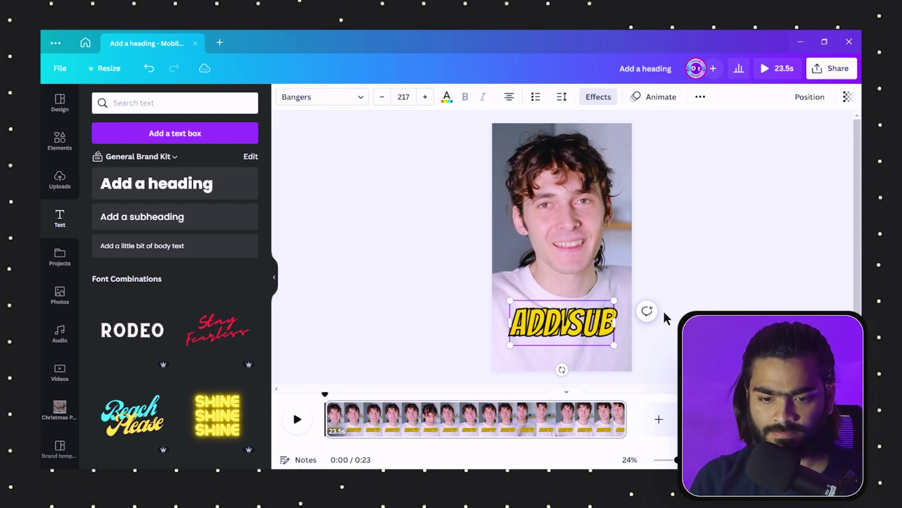
{"action": "left_click", "coordinate": [708, 286]}
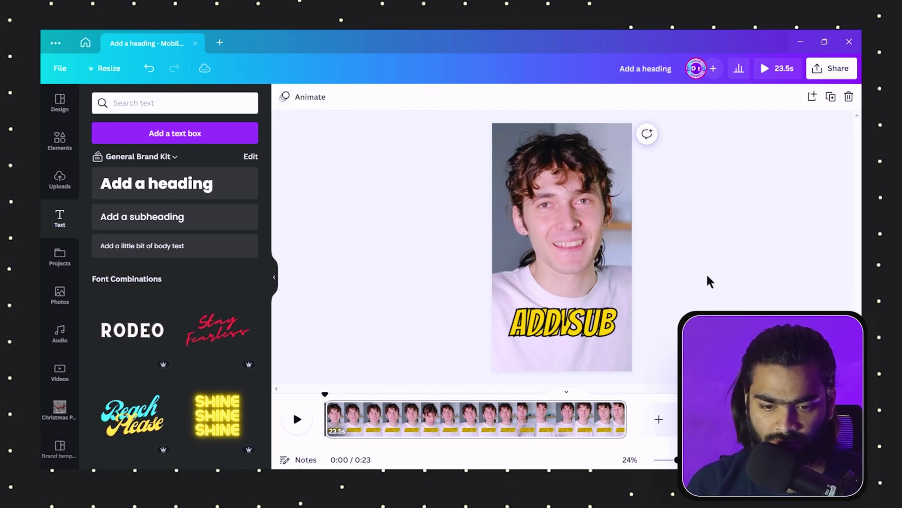
Show both captions' timing and trim HOW TO to the first 2.5 seconds.
{"action": "left_click_drag", "start_coordinate": [667, 360], "coordinate": [355, 303]}
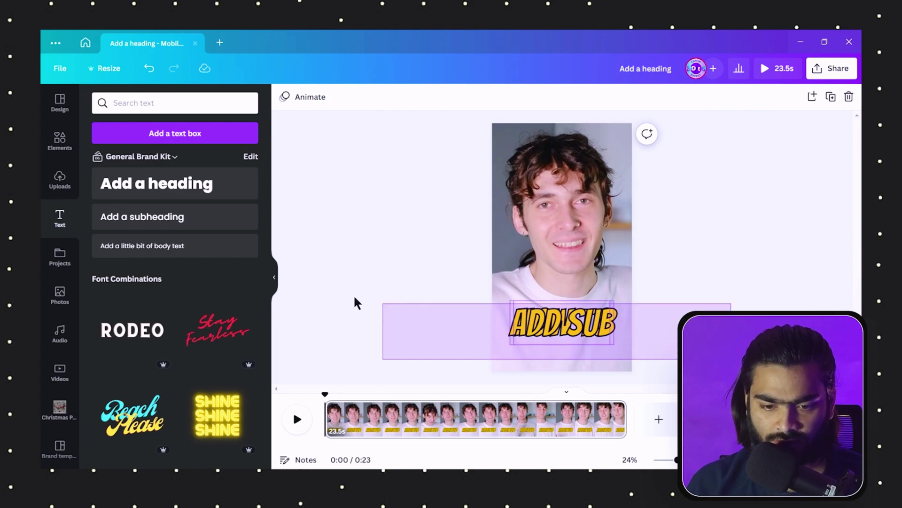
{"action": "right_click", "coordinate": [567, 322]}
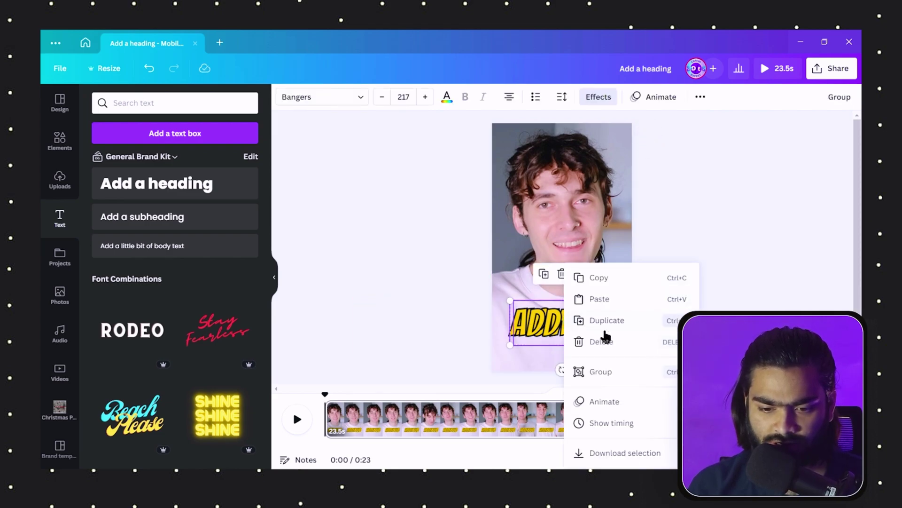
{"action": "left_click", "coordinate": [612, 423]}
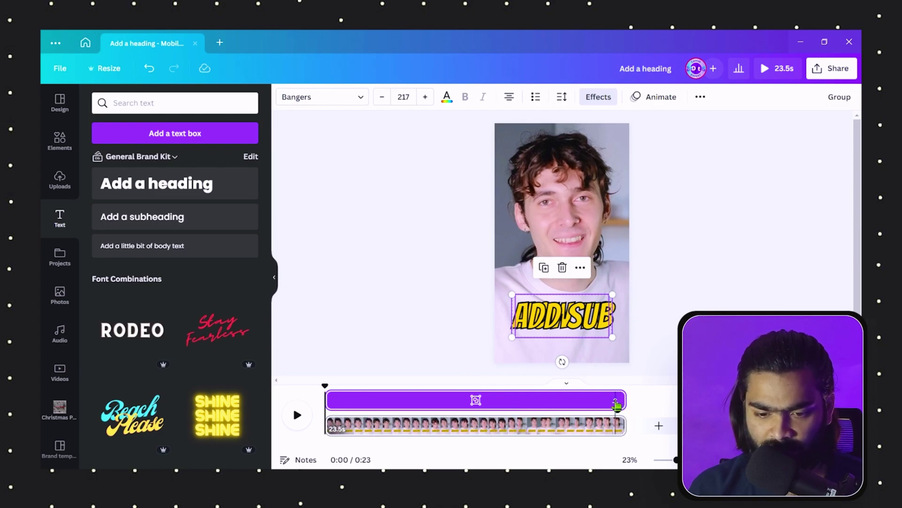
{"action": "left_click", "coordinate": [616, 403]}
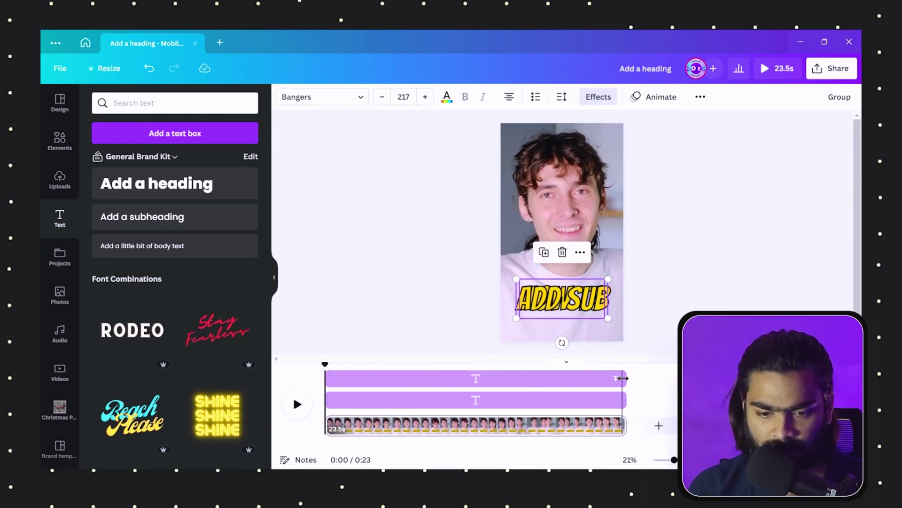
{"action": "left_click_drag", "start_coordinate": [626, 378], "coordinate": [356, 379]}
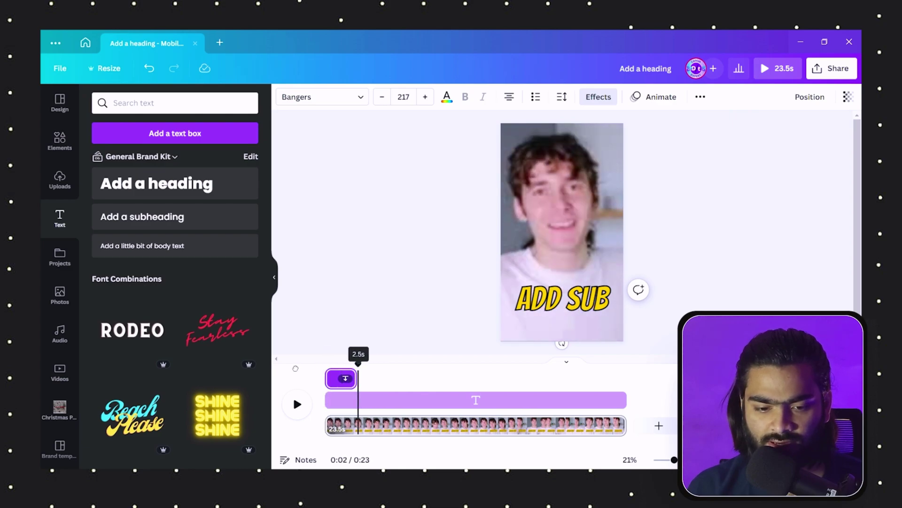
Move ADD SUB to start after HOW TO and shorten its duration.
{"action": "left_click", "coordinate": [345, 402]}
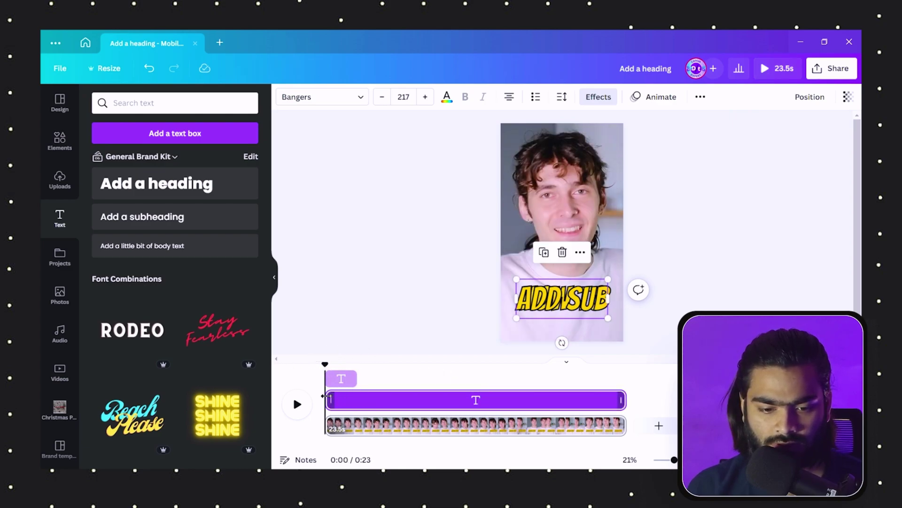
{"action": "left_click_drag", "start_coordinate": [345, 404], "coordinate": [352, 400]}
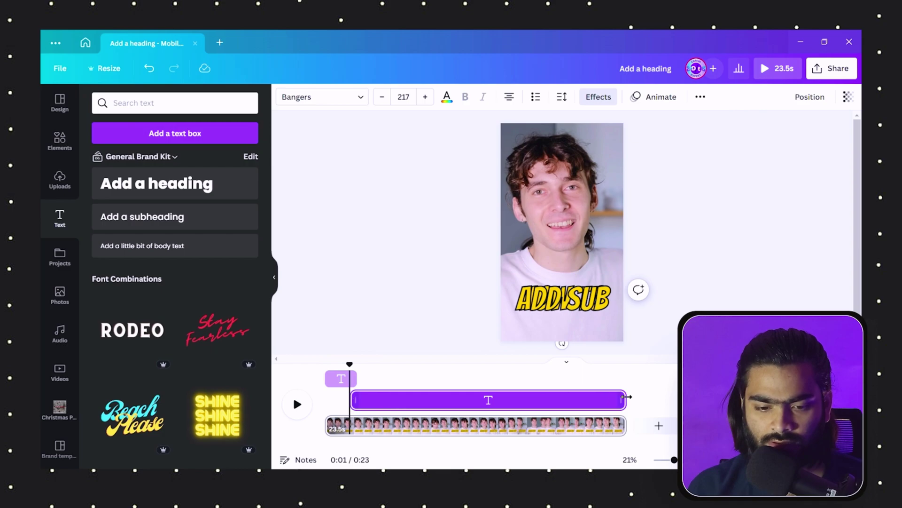
{"action": "left_click_drag", "start_coordinate": [626, 400], "coordinate": [382, 401]}
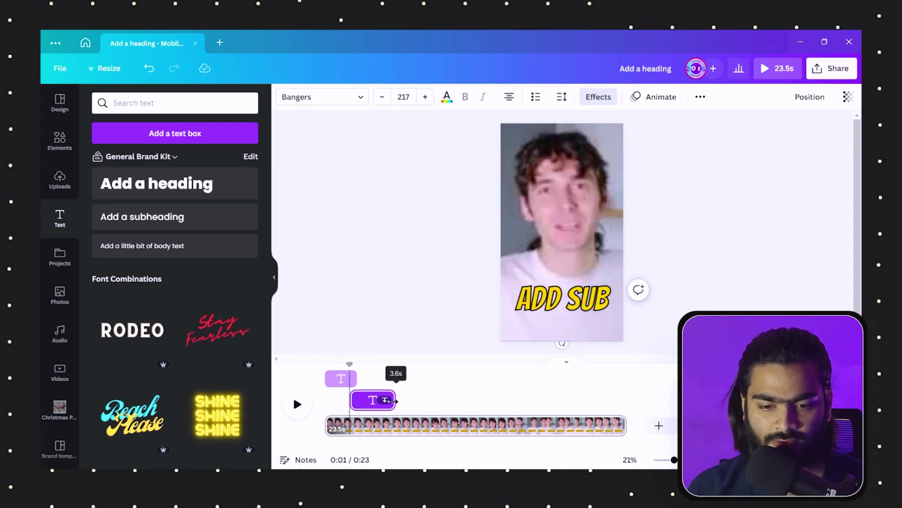
{"action": "left_click_drag", "start_coordinate": [391, 401], "coordinate": [392, 400]}
Preview the captions from the start and nudge when ADD SUB appears.
{"action": "left_click_drag", "start_coordinate": [393, 364], "coordinate": [281, 367]}
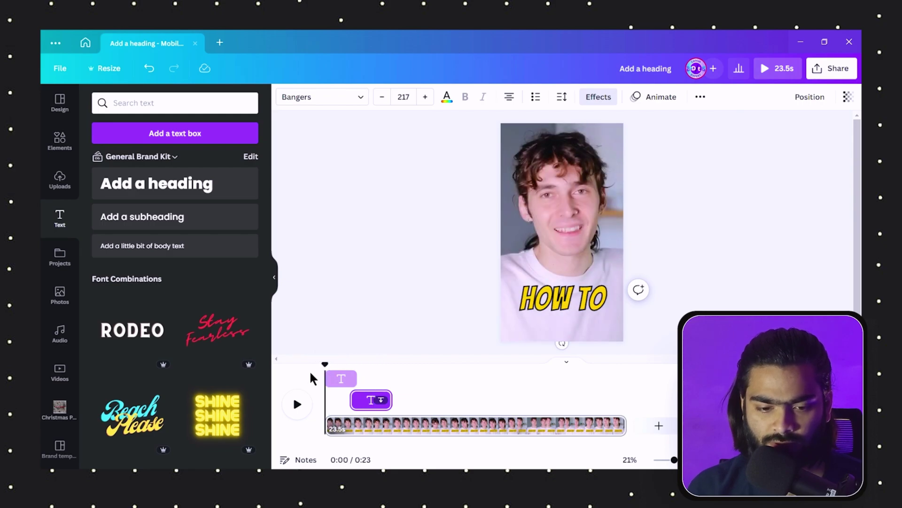
{"action": "key", "text": "space"}
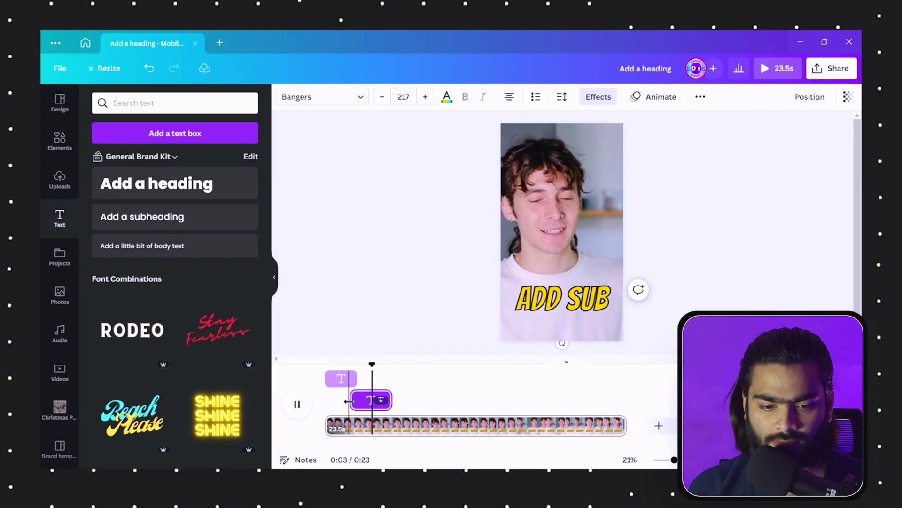
{"action": "left_click_drag", "start_coordinate": [348, 401], "coordinate": [357, 401]}
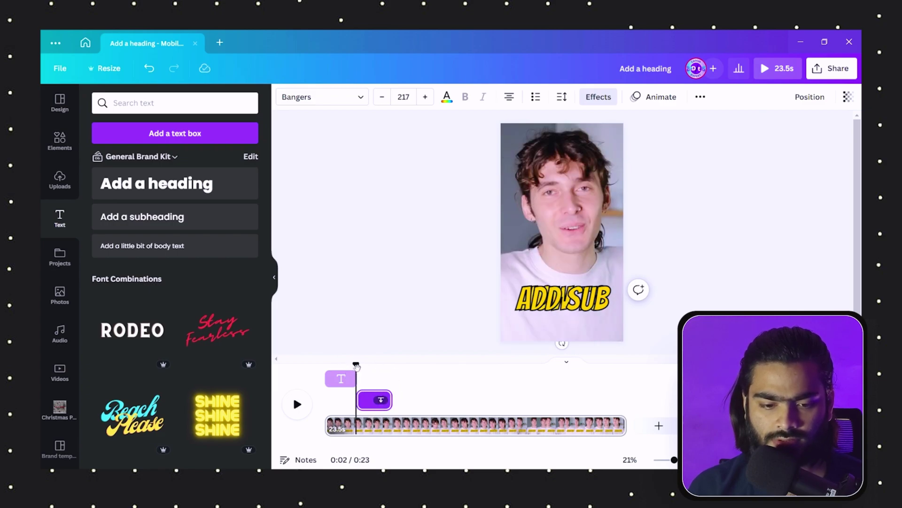
{"action": "left_click_drag", "start_coordinate": [356, 366], "coordinate": [326, 364]}
{"action": "key", "text": "space"}
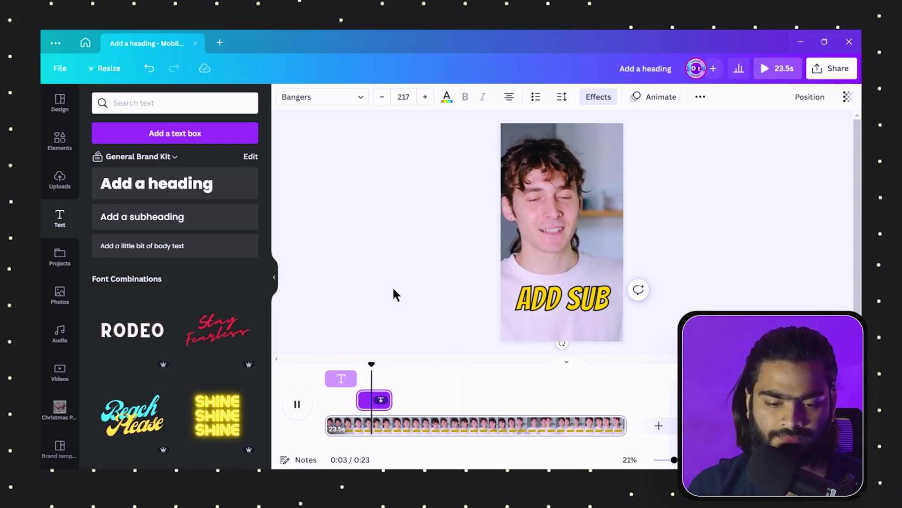
{"action": "key", "text": "space"}
Retype the copied caption as 'TITLE LIKE'.
{"action": "left_click", "coordinate": [601, 301]}
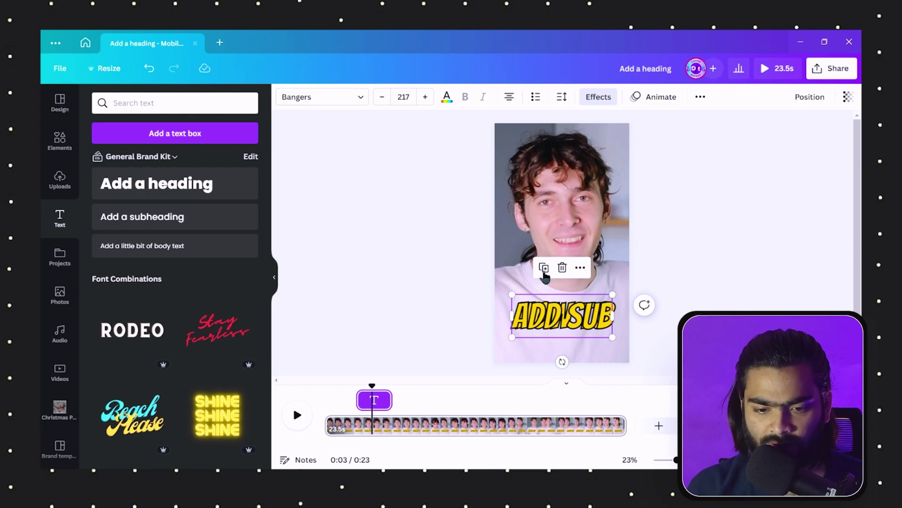
{"action": "double_click", "coordinate": [572, 322]}
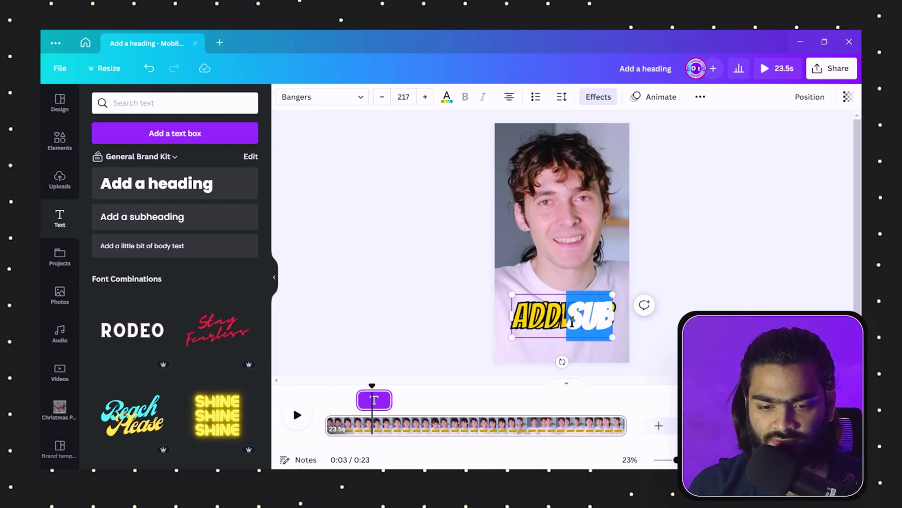
{"action": "triple_click", "coordinate": [595, 315]}
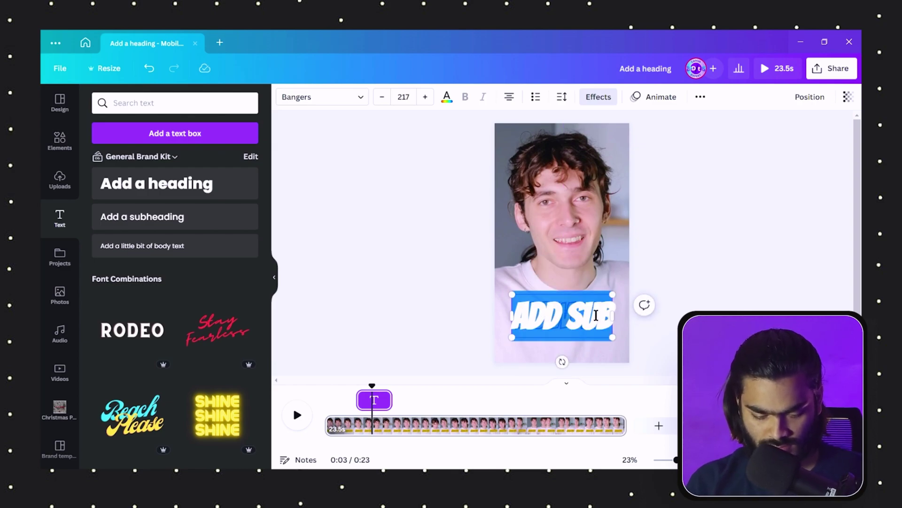
{"action": "left_click", "coordinate": [597, 318]}
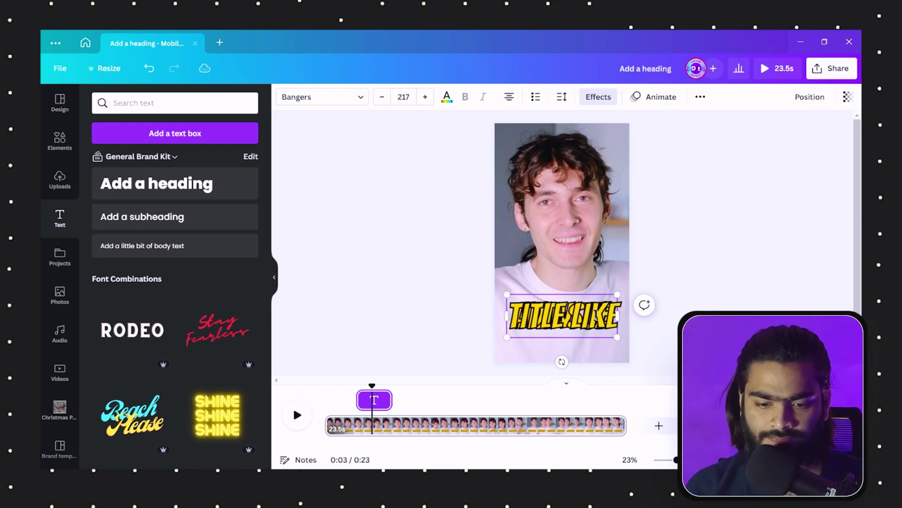
Switch the TITLE LIKE Splice effect colour from yellow to red.
{"action": "left_click", "coordinate": [607, 97]}
{"action": "left_click", "coordinate": [245, 378]}
{"action": "scroll", "coordinate": [194, 356], "scroll_direction": "down", "scroll_amount": 2}
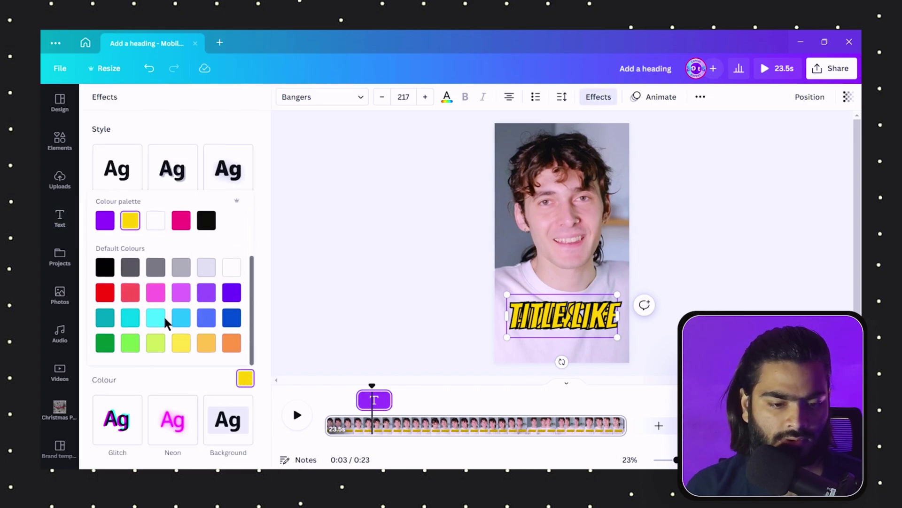
{"action": "left_click", "coordinate": [103, 289]}
{"action": "left_click", "coordinate": [379, 220]}
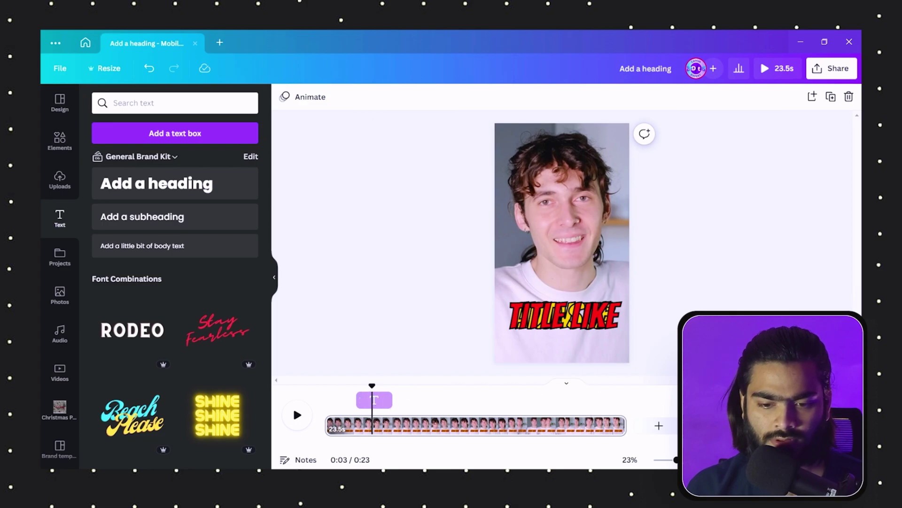
Start TITLE LIKE right after ADD SUB and shorten its duration.
{"action": "left_click", "coordinate": [444, 300]}
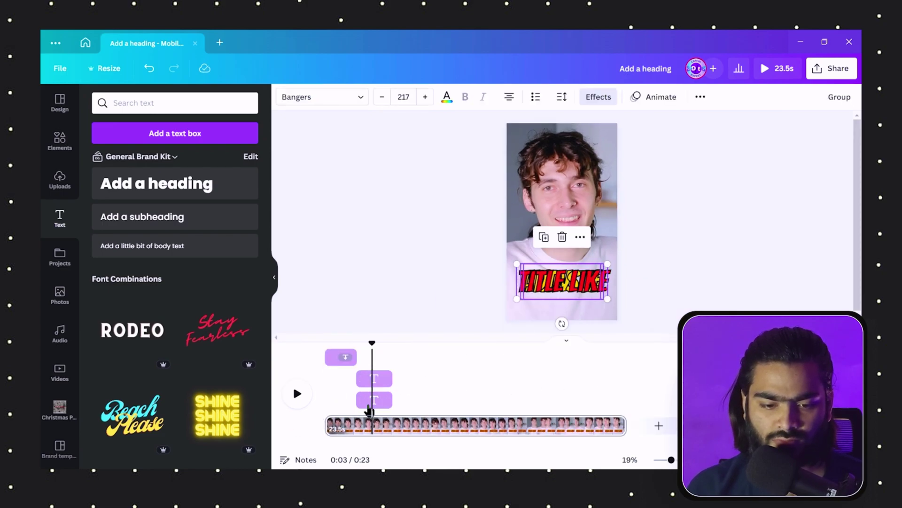
{"action": "left_click_drag", "start_coordinate": [369, 410], "coordinate": [412, 398]}
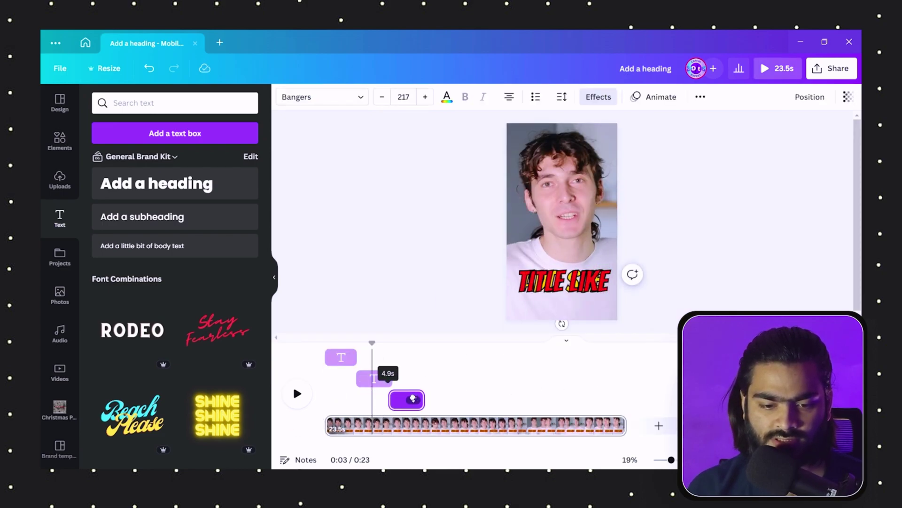
{"action": "left_click_drag", "start_coordinate": [424, 400], "coordinate": [418, 400]}
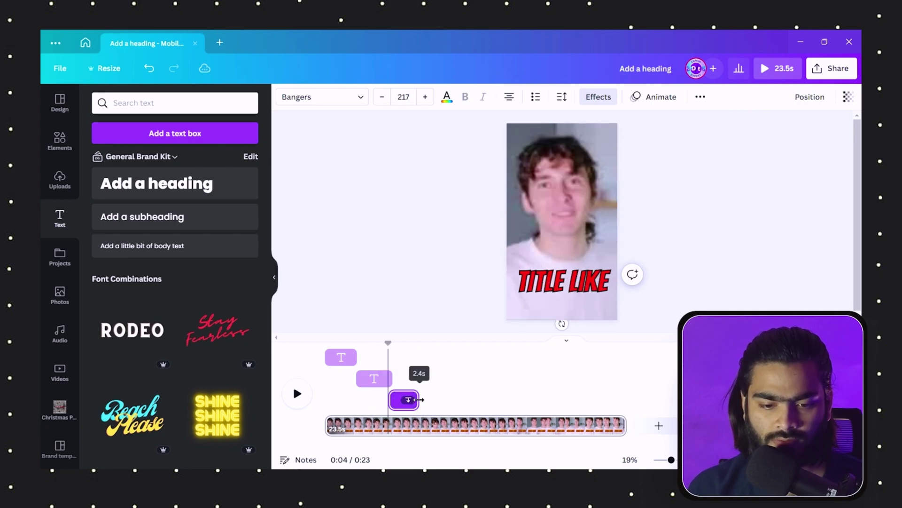
Preview the three-caption sequence from the start, stop it, and hide the timeline.
{"action": "left_click_drag", "start_coordinate": [420, 341], "coordinate": [310, 340]}
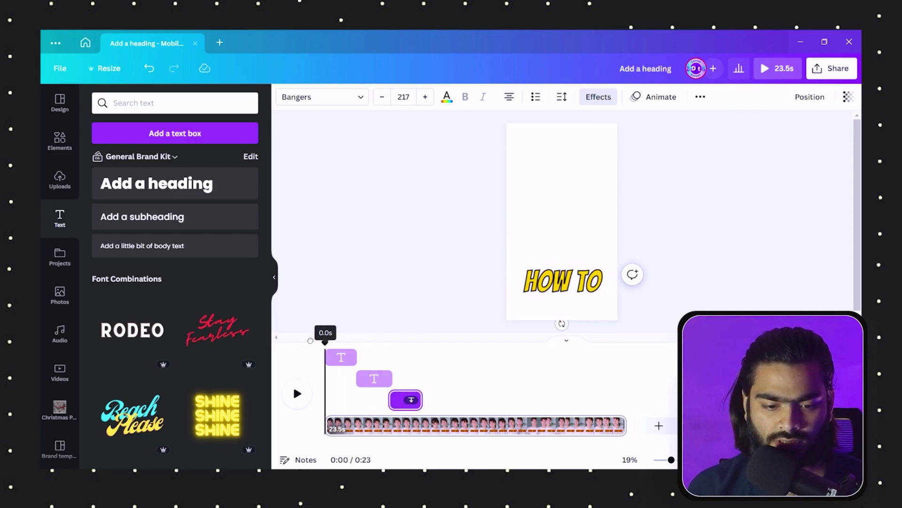
{"action": "left_click", "coordinate": [297, 393]}
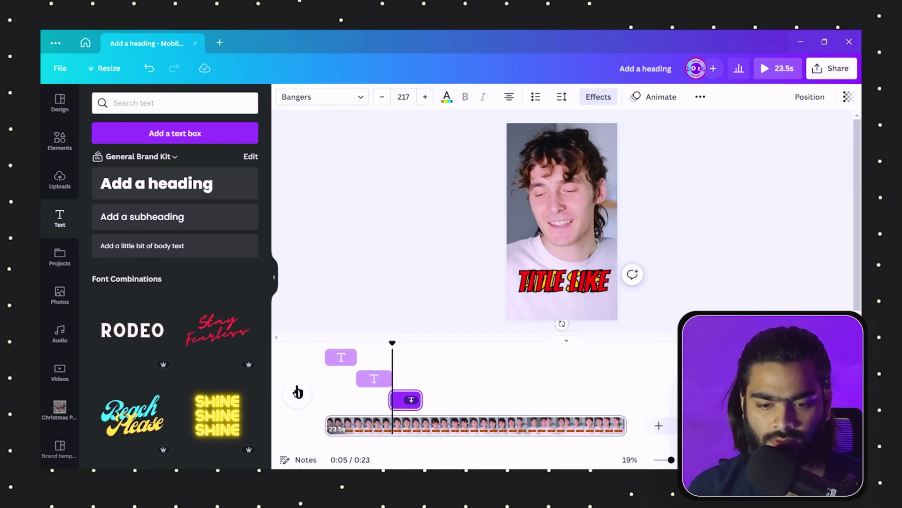
{"action": "left_click", "coordinate": [682, 289]}
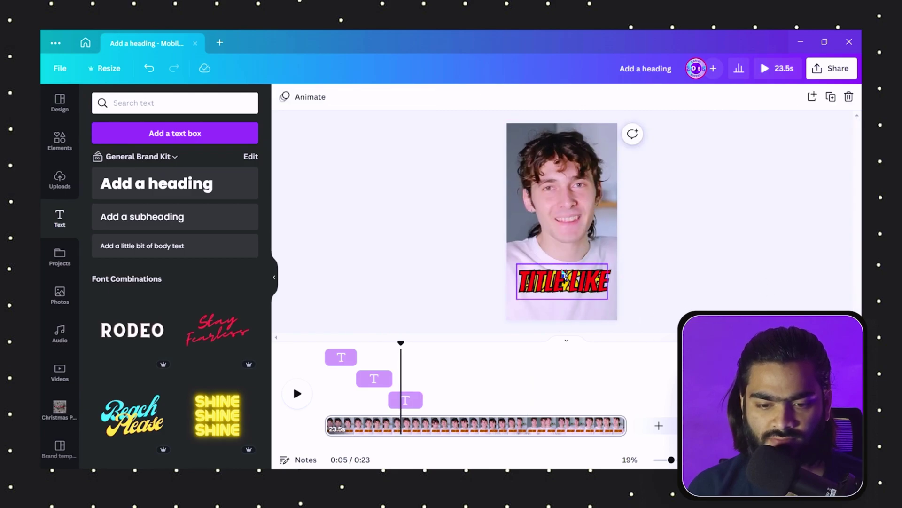
{"action": "left_click", "coordinate": [566, 339]}
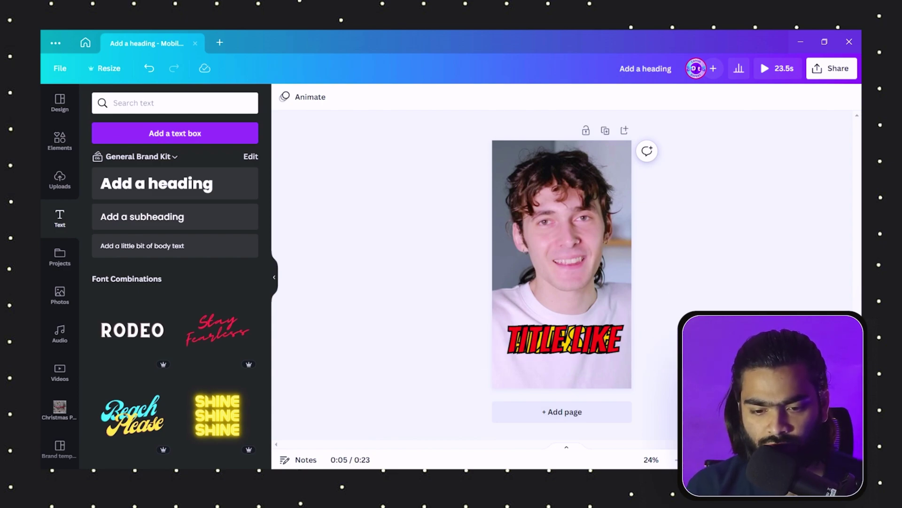
Duplicate the TITLE LIKE caption, align the copy over it, and retype it as MR!BEAST.
{"action": "left_click", "coordinate": [543, 345]}
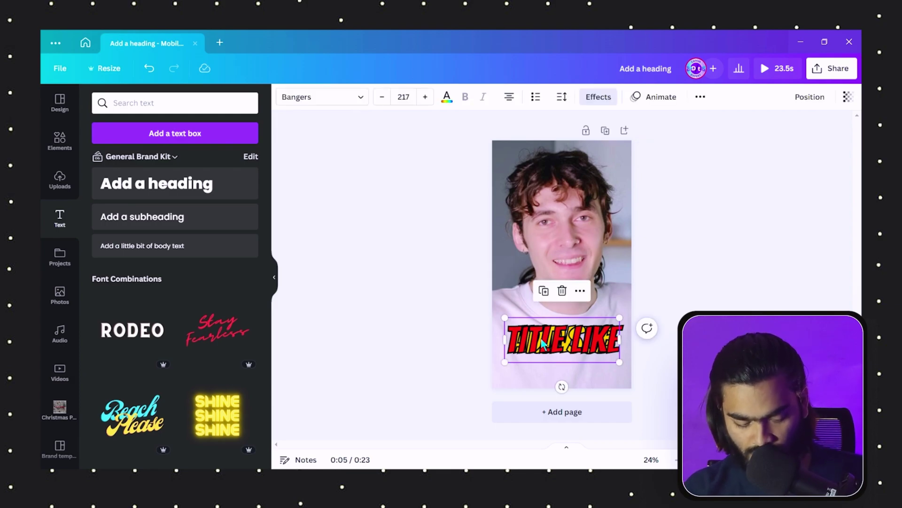
{"action": "left_click", "coordinate": [544, 293]}
{"action": "left_click_drag", "start_coordinate": [564, 336], "coordinate": [568, 333]}
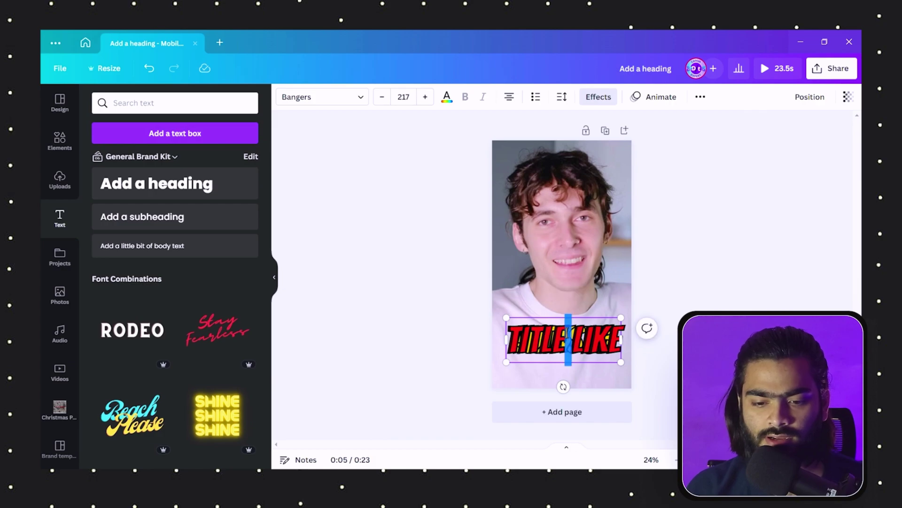
{"action": "double_click", "coordinate": [595, 333]}
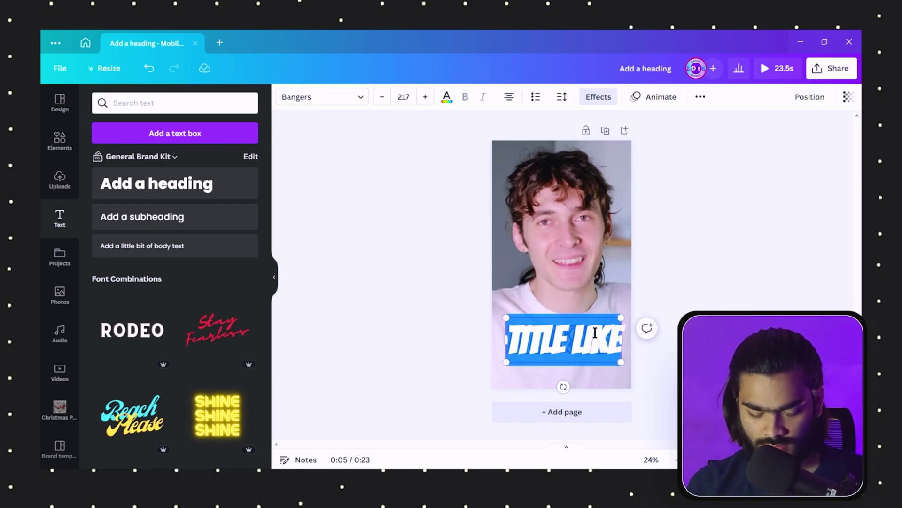
{"action": "type", "text": "MR!"}
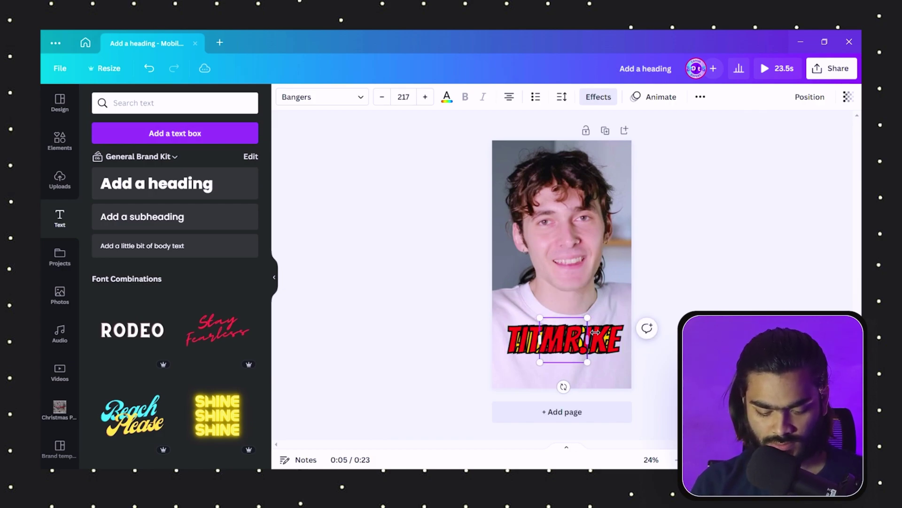
{"action": "type", "text": "BEAST"}
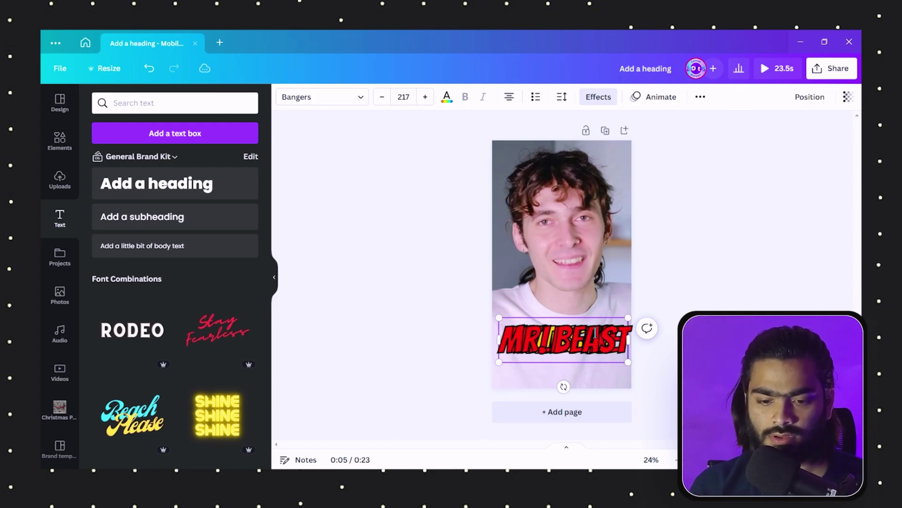
Set the MR!BEAST caption's effect colour to yellow.
{"action": "left_click", "coordinate": [590, 97]}
{"action": "left_click", "coordinate": [246, 379]}
{"action": "left_click", "coordinate": [126, 320]}
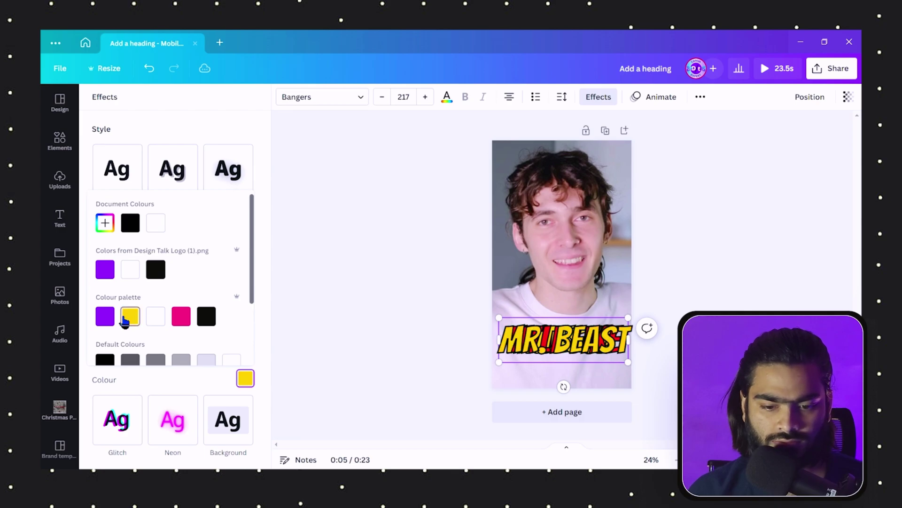
{"action": "left_click", "coordinate": [395, 254]}
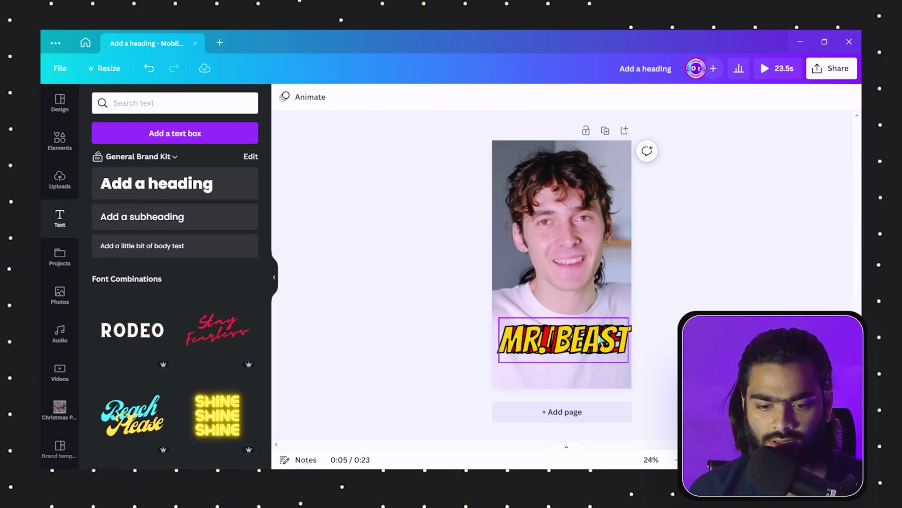
Select the MR!BEAST caption, check its options menu, and bring back the timeline.
{"action": "left_click_drag", "start_coordinate": [505, 325], "coordinate": [573, 335]}
{"action": "right_click", "coordinate": [572, 338]}
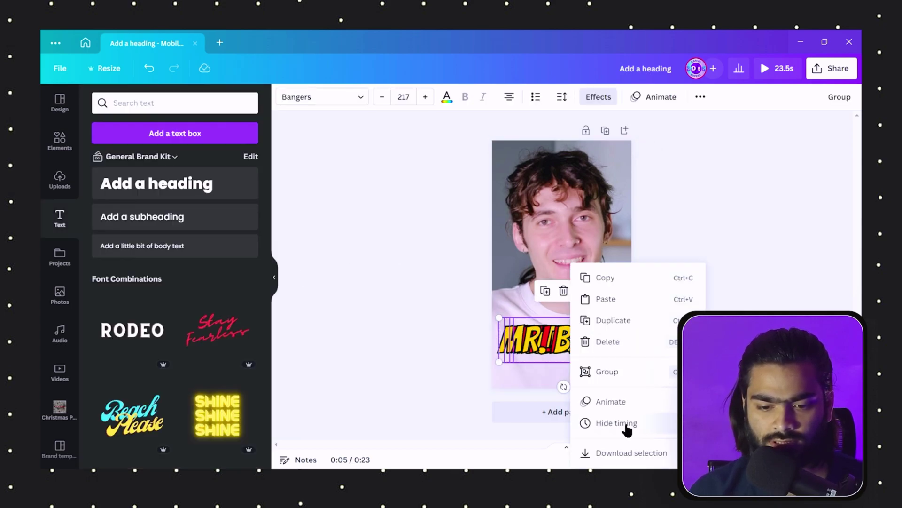
{"action": "left_click", "coordinate": [461, 368]}
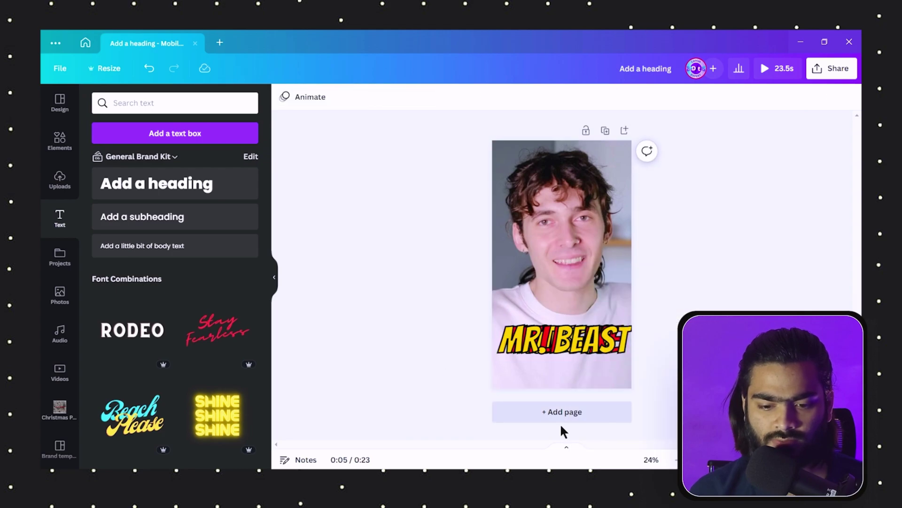
{"action": "left_click", "coordinate": [567, 449]}
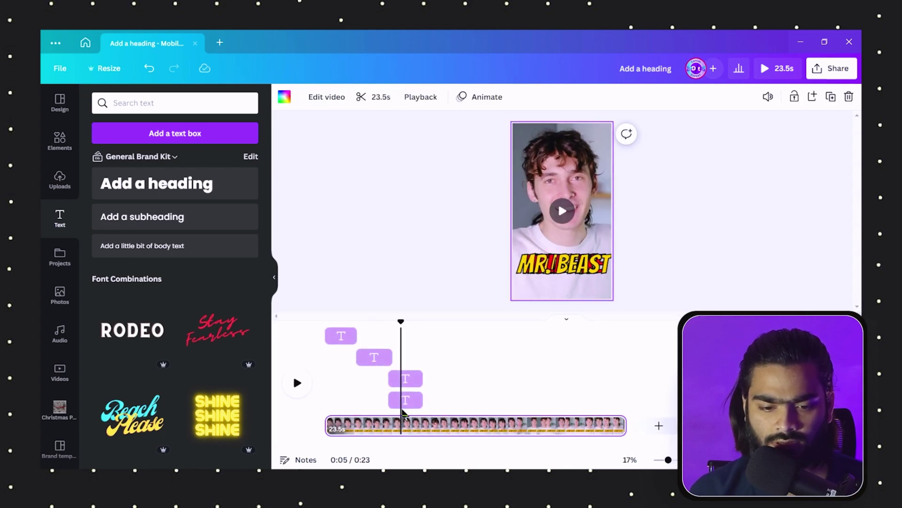
Move the MR!BEAST clip after TITLE LIKE on the timeline, then replay from the start.
{"action": "left_click_drag", "start_coordinate": [404, 405], "coordinate": [440, 402]}
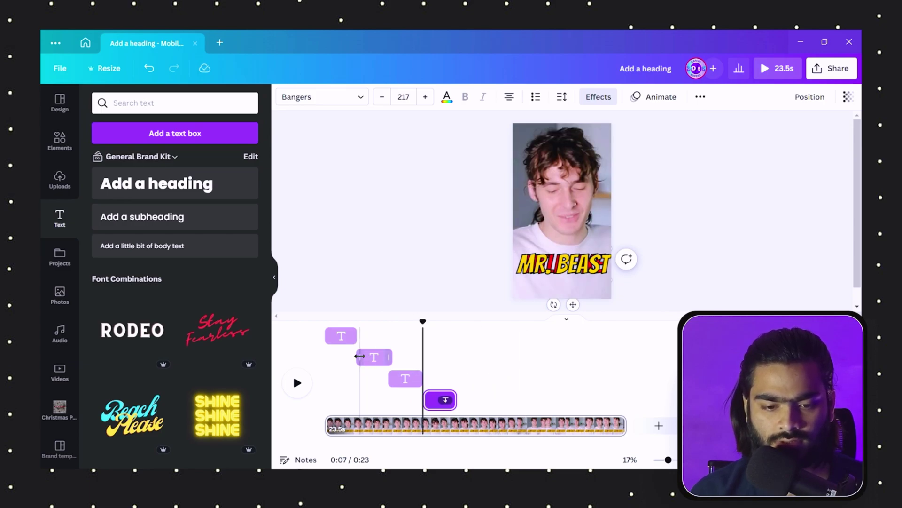
{"action": "left_click", "coordinate": [362, 357]}
{"action": "left_click_drag", "start_coordinate": [423, 321], "coordinate": [310, 325]}
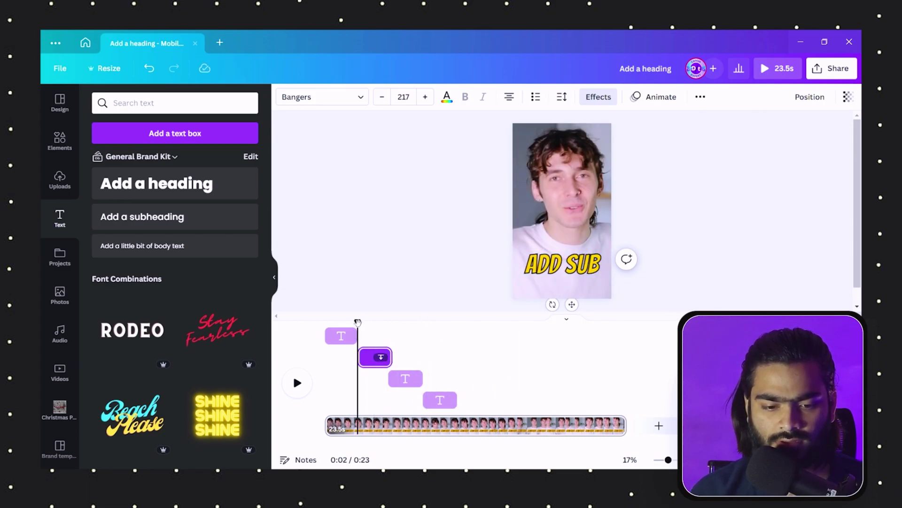
{"action": "left_click", "coordinate": [298, 382]}
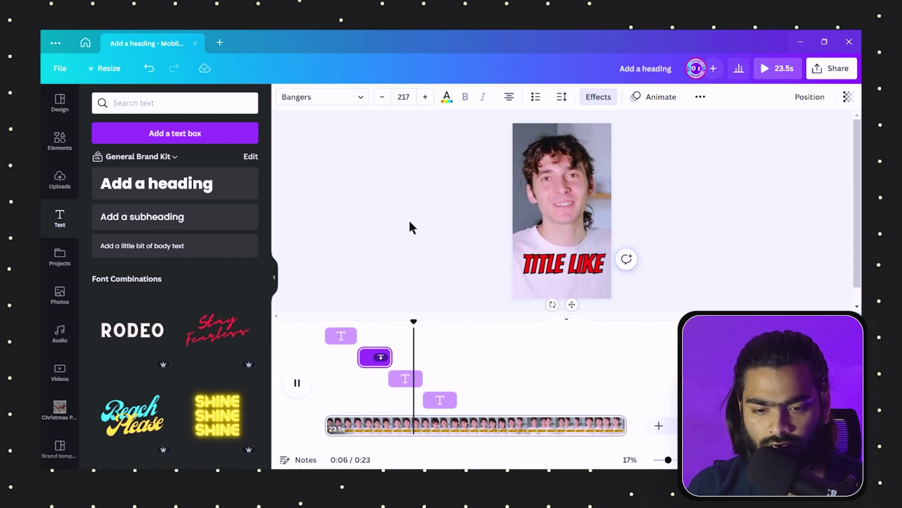
Pause on the MR!BEAST caption and apply the Shift text animation after previewing Pop.
{"action": "left_click", "coordinate": [709, 225]}
{"action": "left_click", "coordinate": [564, 263]}
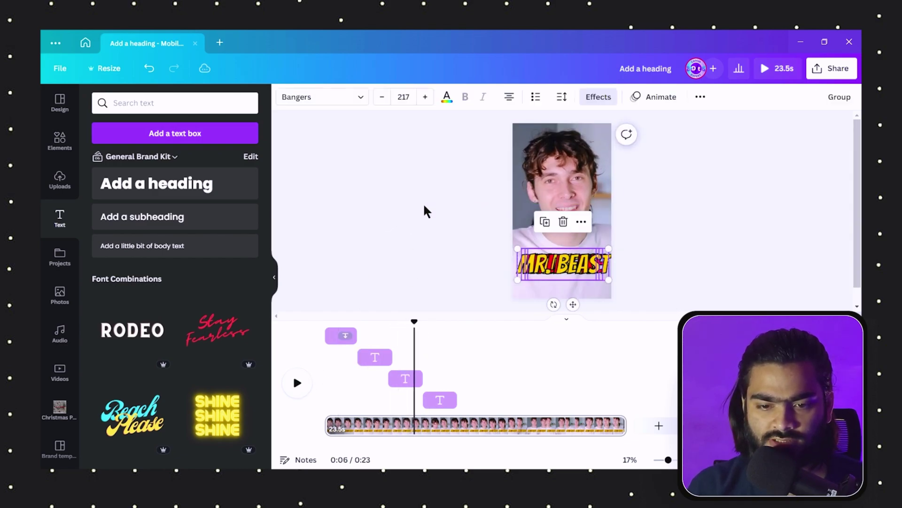
{"action": "left_click", "coordinate": [662, 97]}
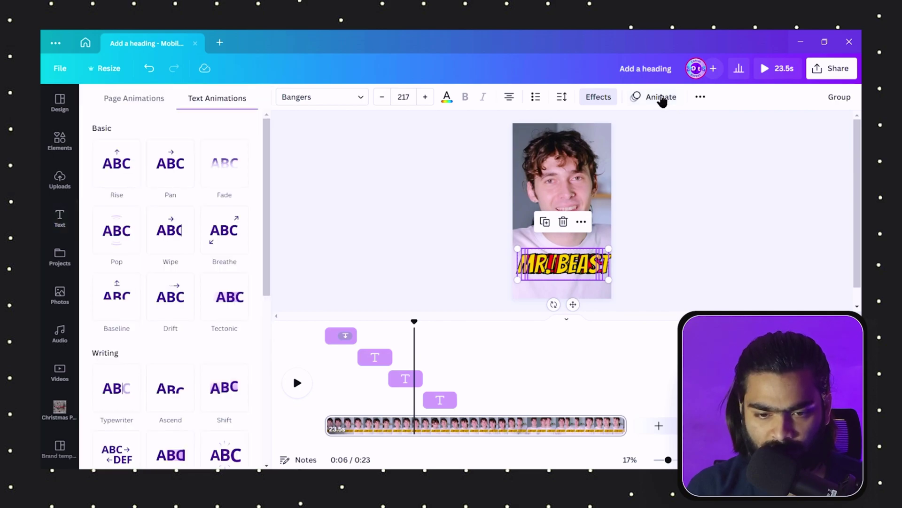
{"action": "left_click", "coordinate": [133, 248]}
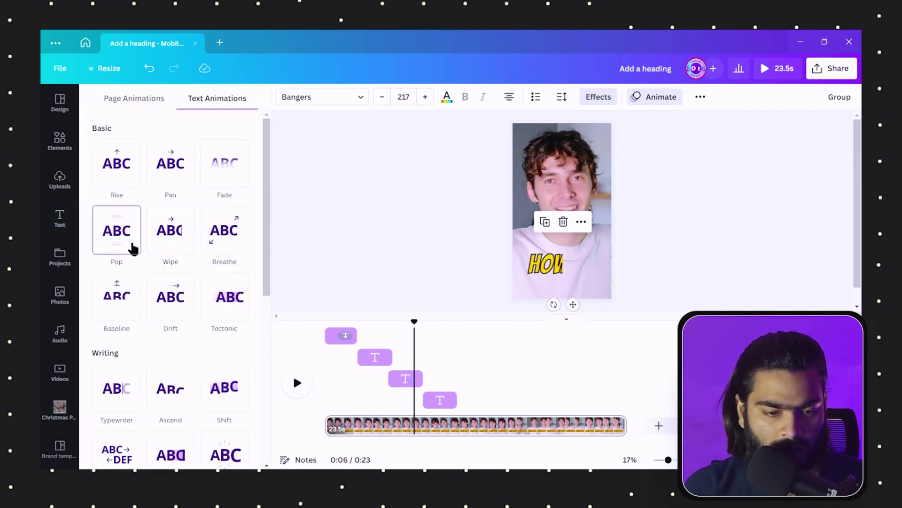
{"action": "scroll", "coordinate": [126, 239], "scroll_direction": "down", "scroll_amount": 2}
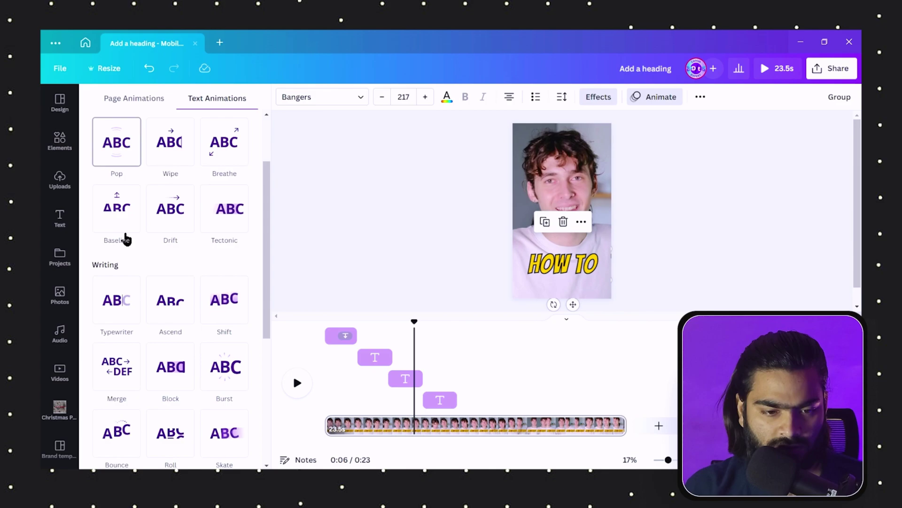
{"action": "scroll", "coordinate": [136, 221], "scroll_direction": "down", "scroll_amount": 3}
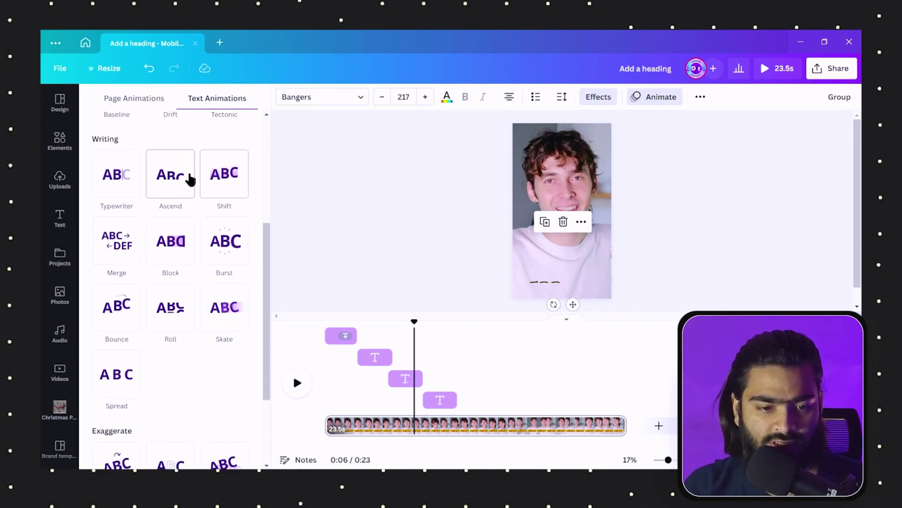
{"action": "left_click", "coordinate": [225, 176]}
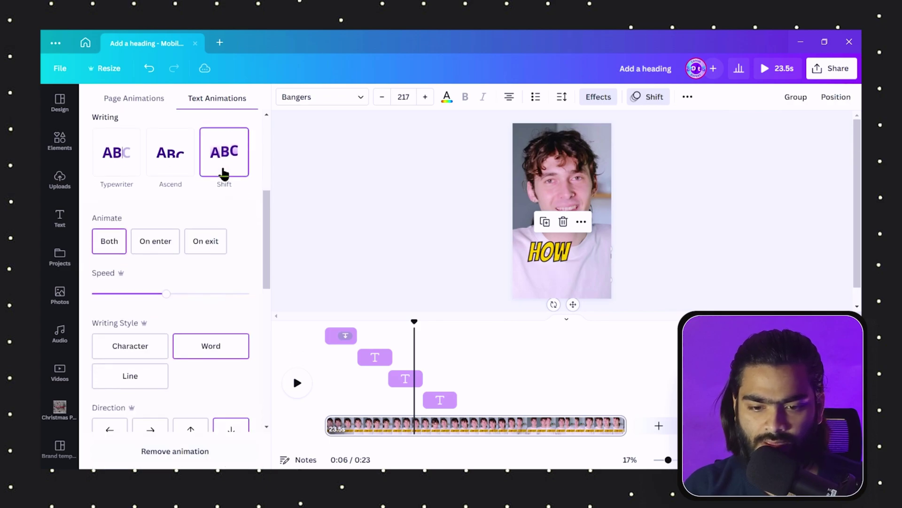
{"action": "left_click", "coordinate": [389, 203]}
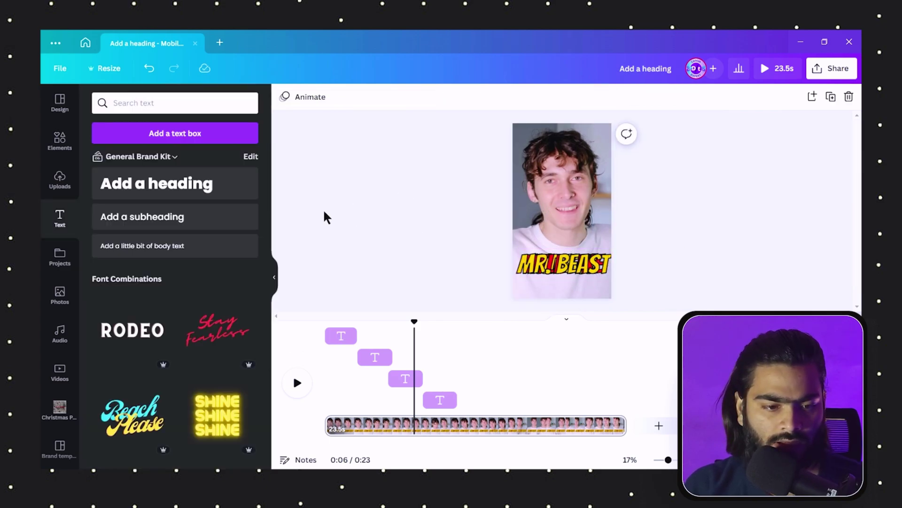
Search Elements for 'emoji' and add the shocked emoji to the video.
{"action": "left_click", "coordinate": [52, 145]}
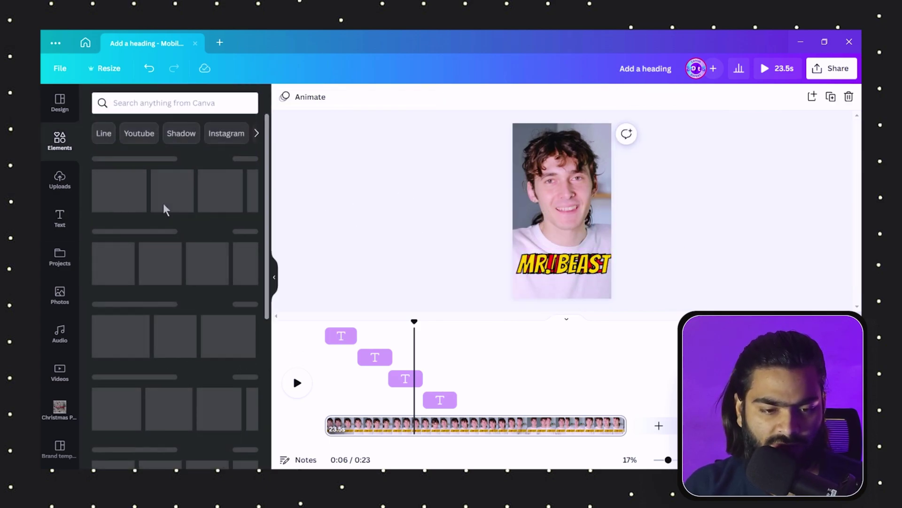
{"action": "left_click", "coordinate": [167, 101]}
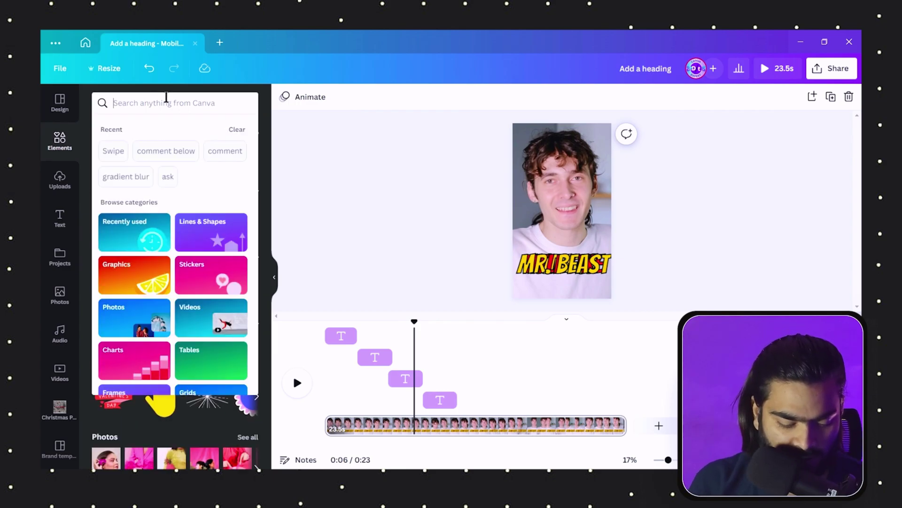
{"action": "type", "text": "emoji"}
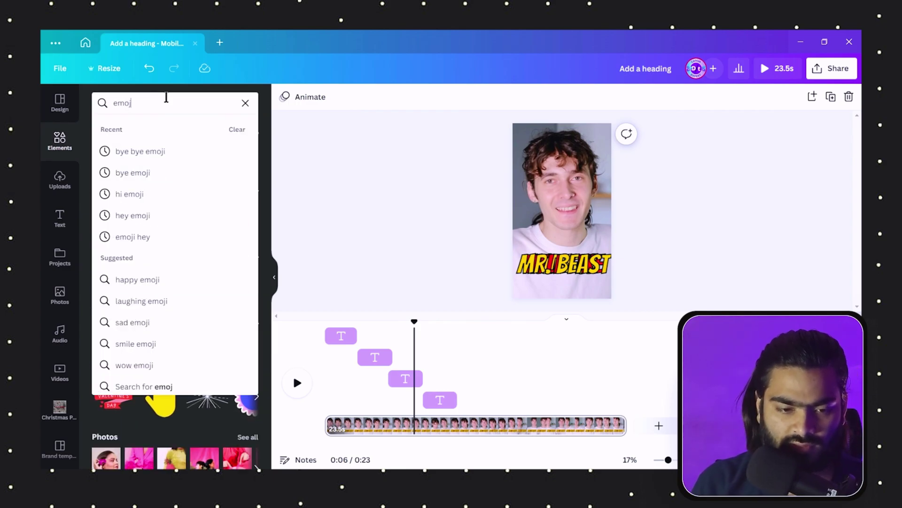
{"action": "key", "text": "Return"}
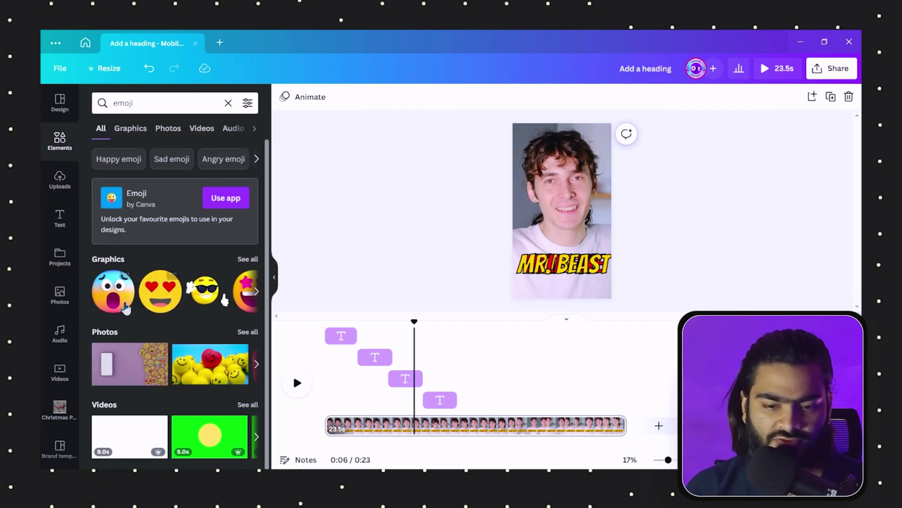
{"action": "left_click", "coordinate": [126, 308]}
Size the emoji over the face and trim its clip to a short mid-video stretch.
{"action": "mouse_move", "coordinate": [612, 185]}
{"action": "left_mouse_down"}
{"action": "mouse_move", "coordinate": [540, 249]}
{"action": "mouse_move", "coordinate": [577, 263]}
{"action": "mouse_move", "coordinate": [581, 255]}
{"action": "mouse_move", "coordinate": [541, 173]}
{"action": "mouse_move", "coordinate": [634, 261]}
{"action": "left_mouse_up"}
{"action": "left_click_drag", "start_coordinate": [573, 205], "coordinate": [570, 216]}
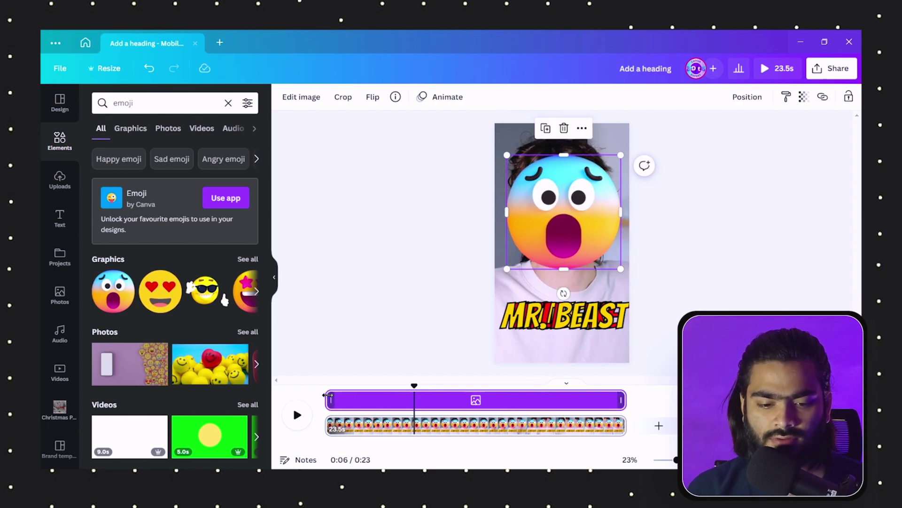
{"action": "left_click_drag", "start_coordinate": [327, 395], "coordinate": [400, 398]}
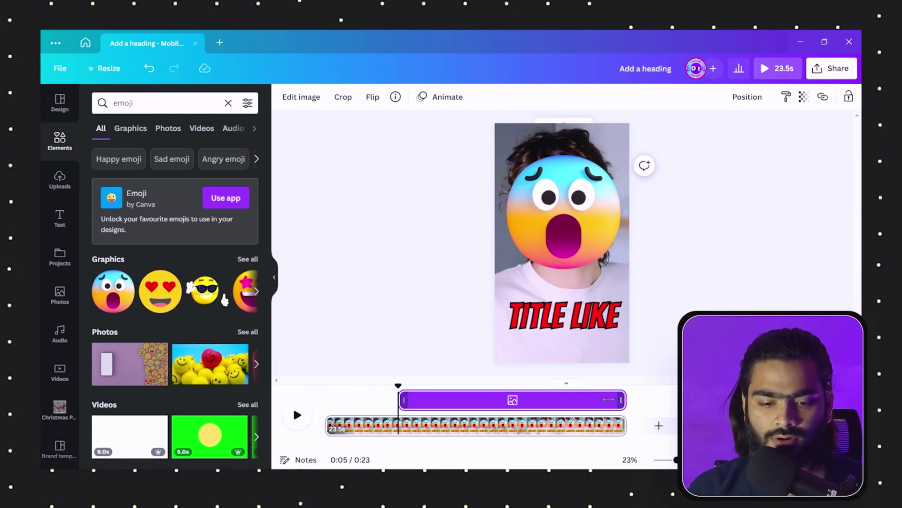
{"action": "mouse_move", "coordinate": [609, 399]}
{"action": "left_mouse_down"}
{"action": "mouse_move", "coordinate": [437, 399]}
{"action": "mouse_move", "coordinate": [329, 385]}
{"action": "left_mouse_up"}
{"action": "left_click", "coordinate": [732, 280]}
{"action": "key", "text": "space"}
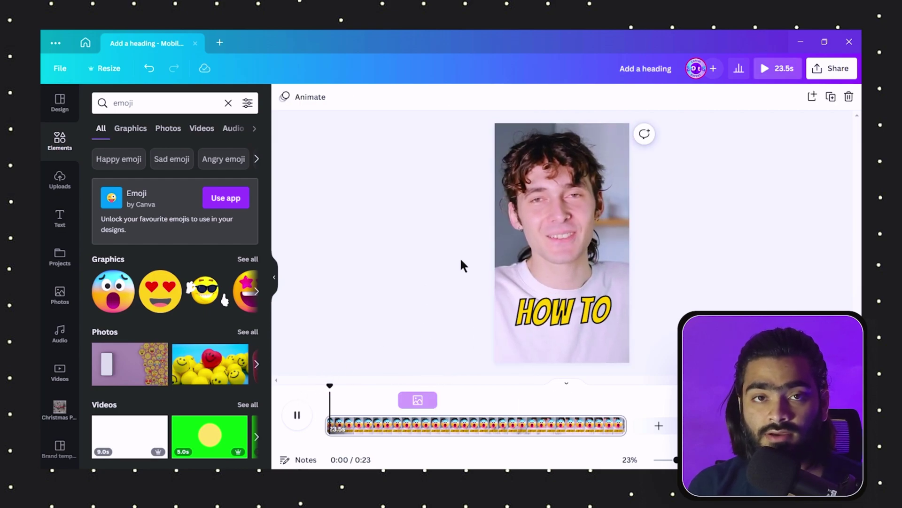